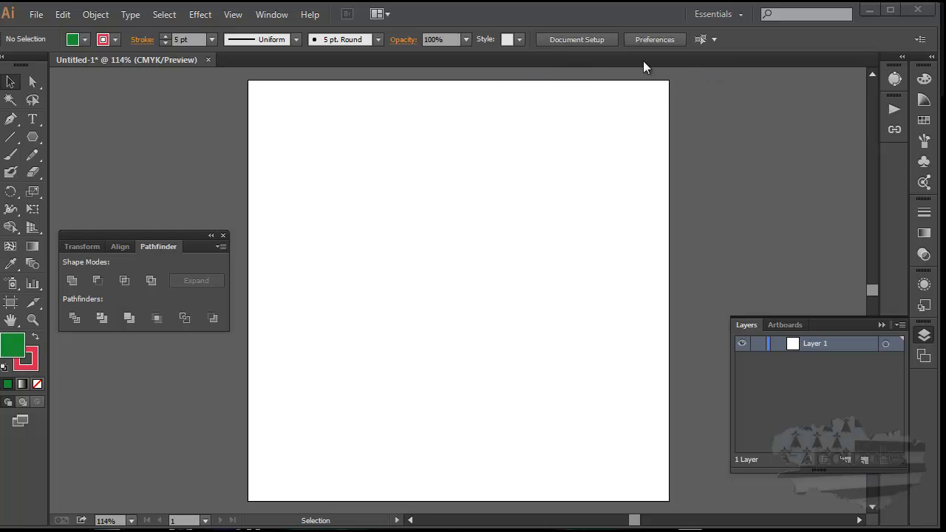
pyautogui.click(268, 16)
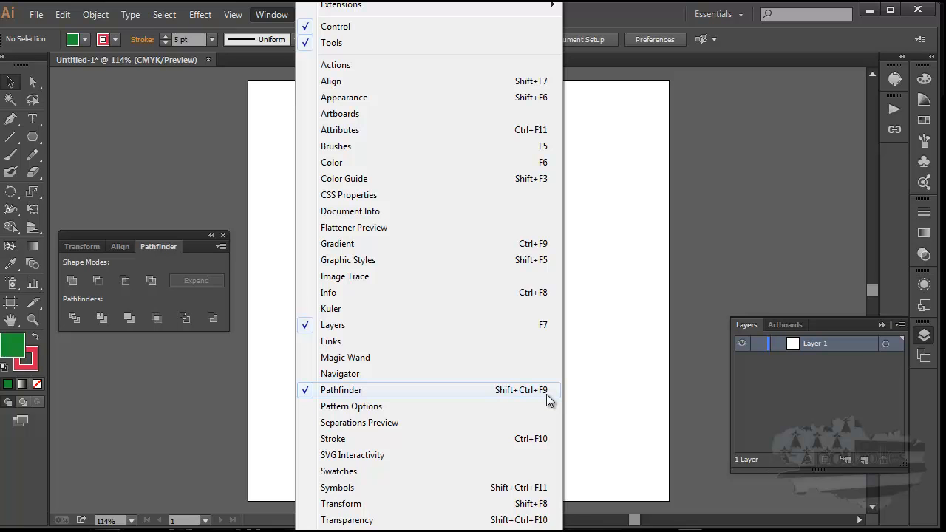
pyautogui.click(187, 381)
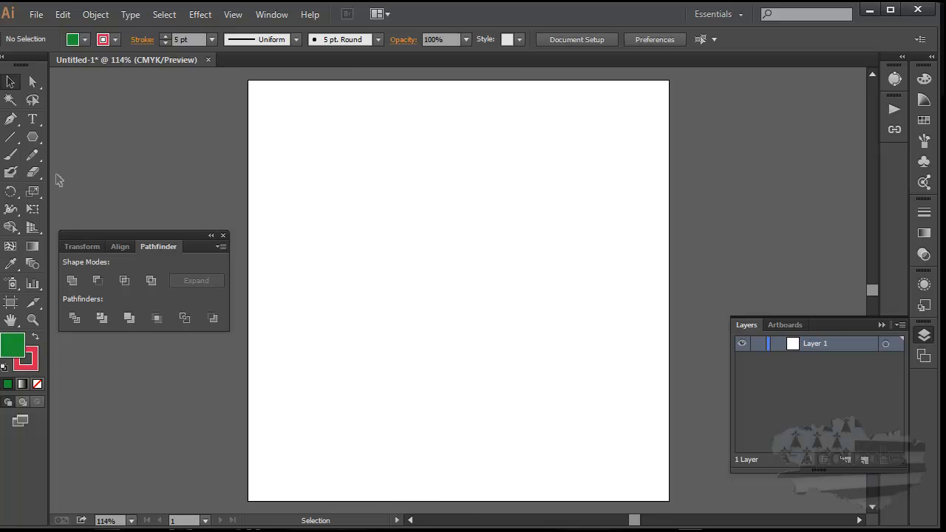
# Step: Draw a green hexagon with the Polygon tool, move it to the artboard's left half and rotate it so its flat side faces up
pyautogui.click(32, 137)
pyautogui.moveTo(327, 186); pyautogui.dragTo(328, 270)
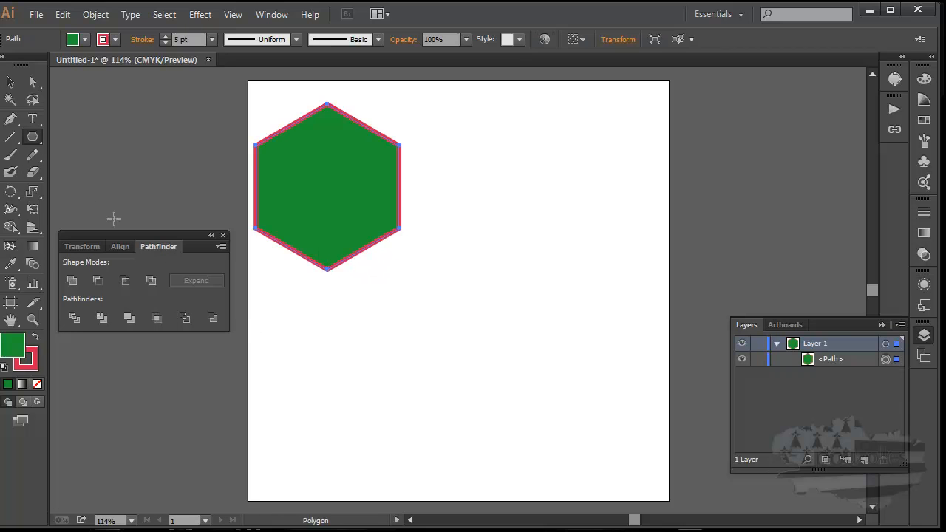
pyautogui.click(11, 84)
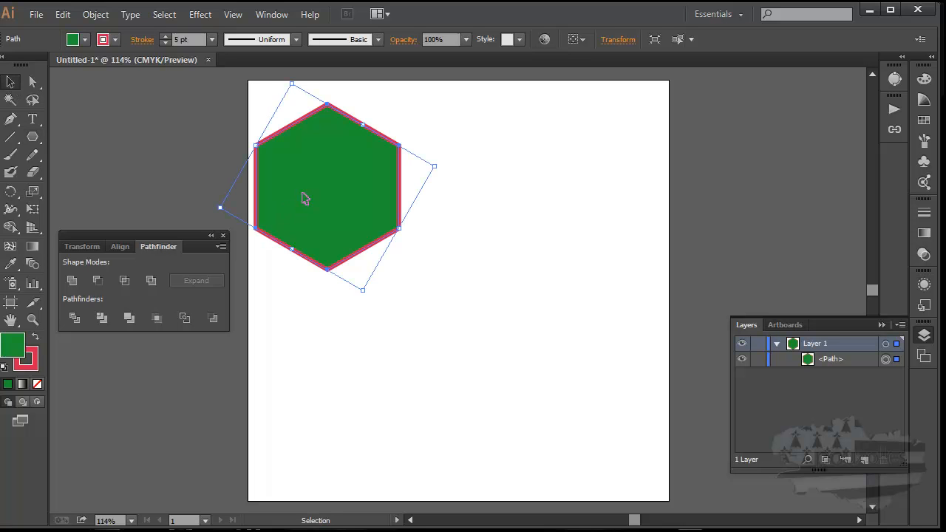
pyautogui.moveTo(305, 198); pyautogui.dragTo(353, 282)
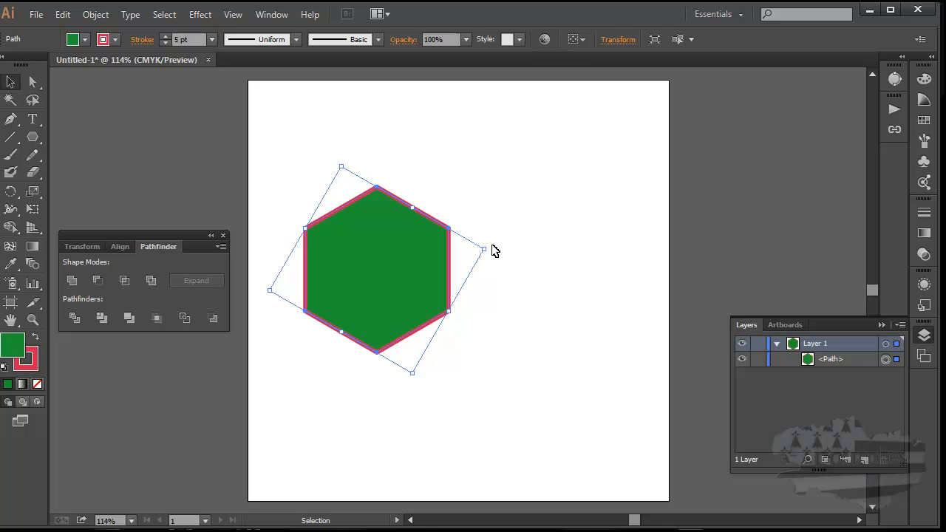
pyautogui.moveTo(492, 247); pyautogui.dragTo(469, 192)
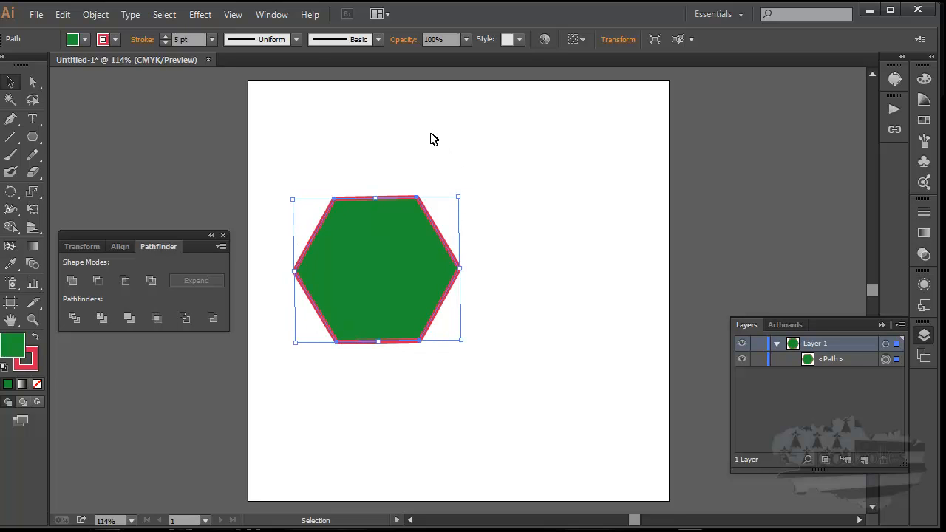
# Step: Draw a five-pointed star to the right of the hexagon with the Star tool
pyautogui.click(31, 138)
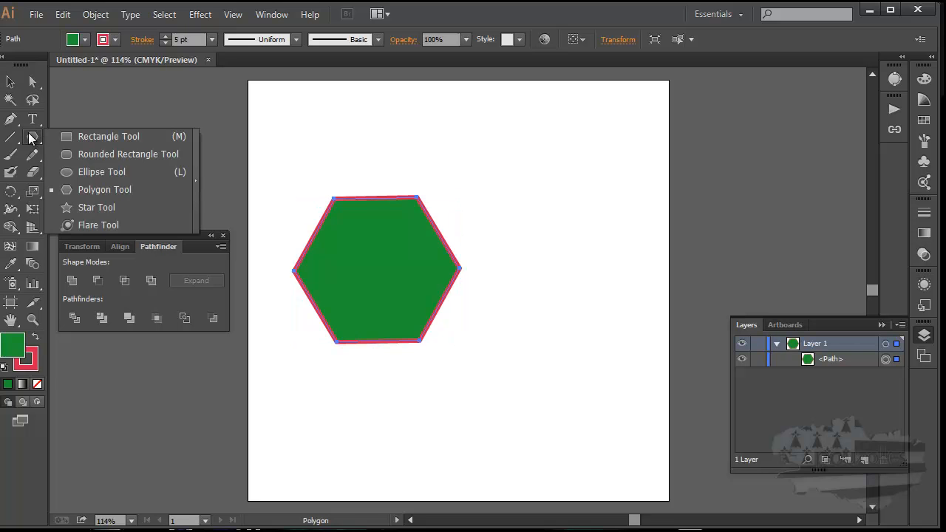
pyautogui.moveTo(31, 138); pyautogui.dragTo(93, 207)
pyautogui.moveTo(535, 222)
pyautogui.mouseDown()
pyautogui.moveTo(488, 273)
pyautogui.moveTo(490, 296)
pyautogui.moveTo(491, 280)
pyautogui.mouseUp()
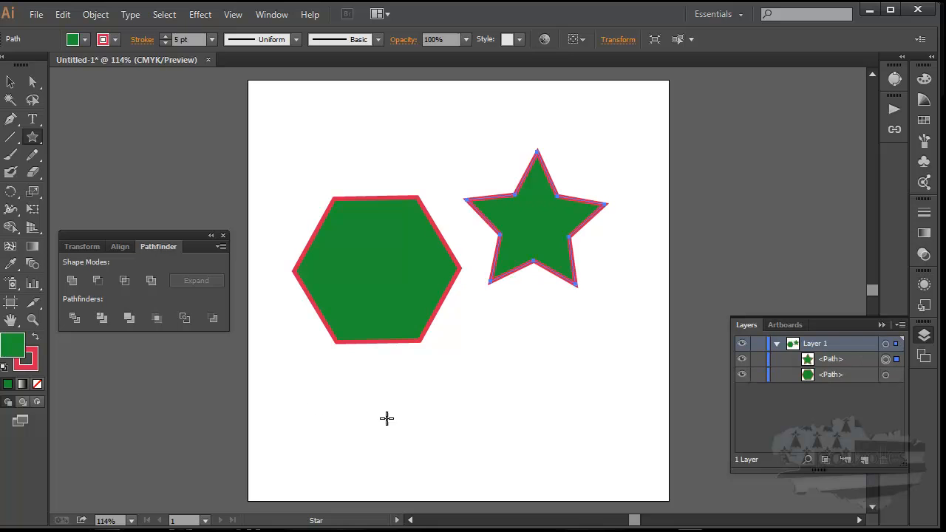
# Step: Change the star's fill color to a light orange
pyautogui.doubleClick(9, 352)
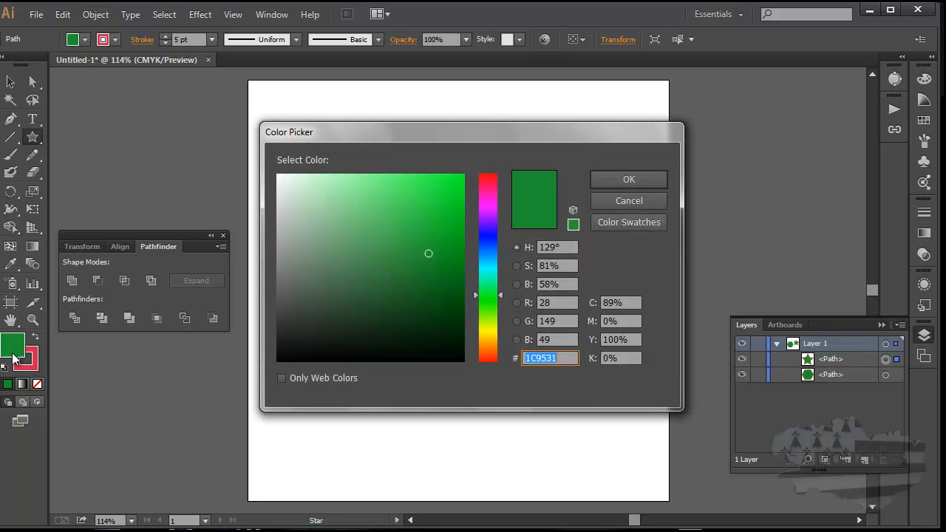
pyautogui.click(491, 342)
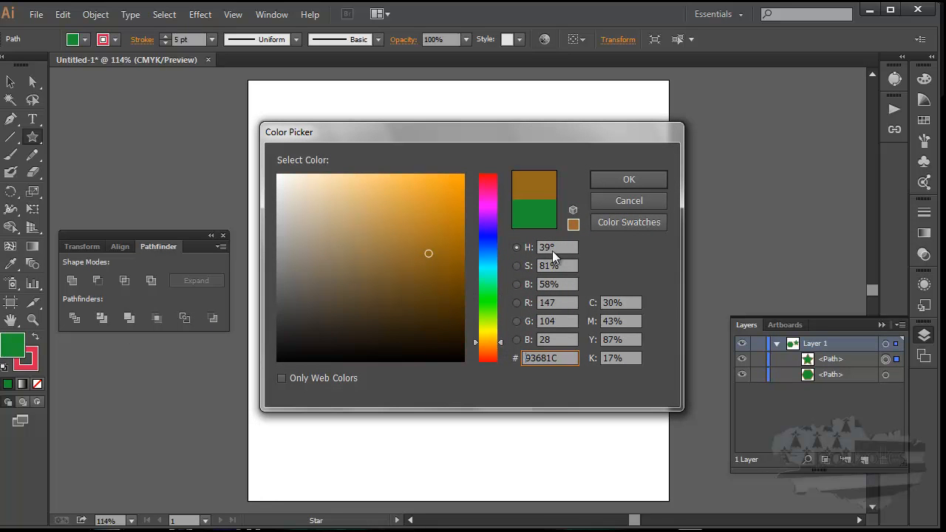
pyautogui.click(420, 192)
pyautogui.click(399, 195)
pyautogui.click(615, 175)
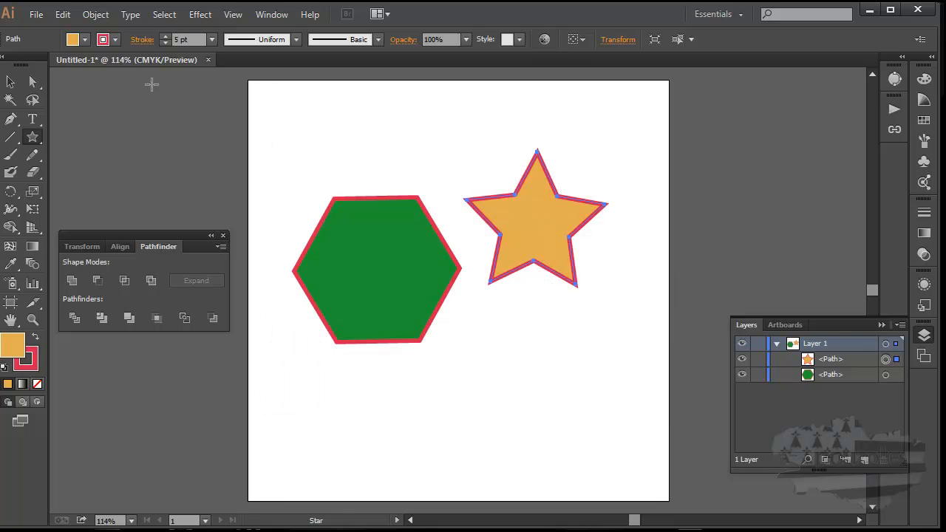
# Step: Move the star so it overlaps the hexagon's right side, and select both shapes
pyautogui.click(10, 81)
pyautogui.moveTo(549, 232); pyautogui.dragTo(471, 277)
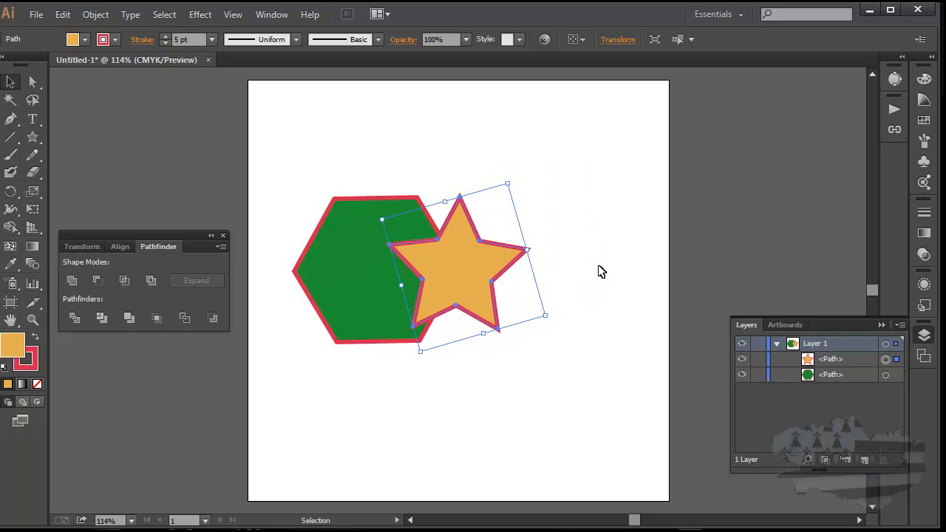
pyautogui.moveTo(291, 126); pyautogui.dragTo(640, 381)
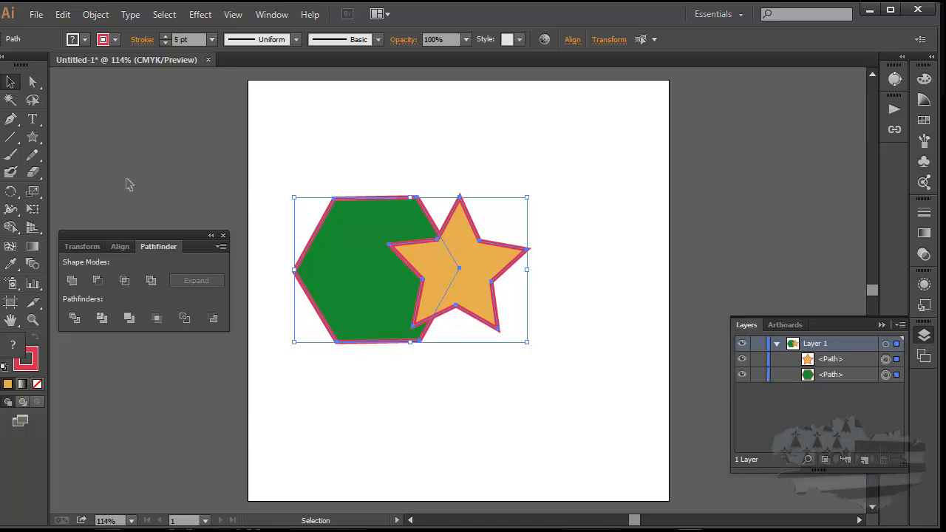
# Step: Try merging the hexagon and star into a single path with Unite and shifting the result right, and undo it
pyautogui.click(72, 281)
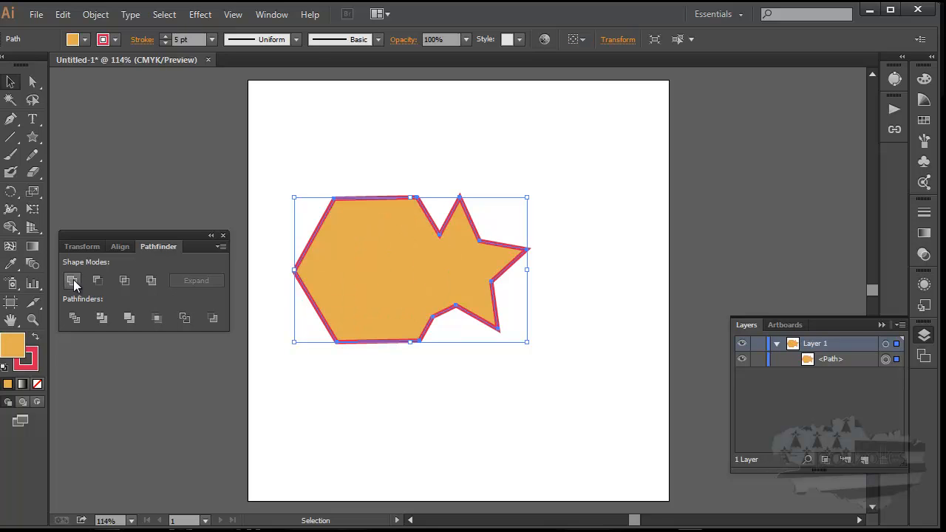
pyautogui.moveTo(477, 276); pyautogui.dragTo(531, 275)
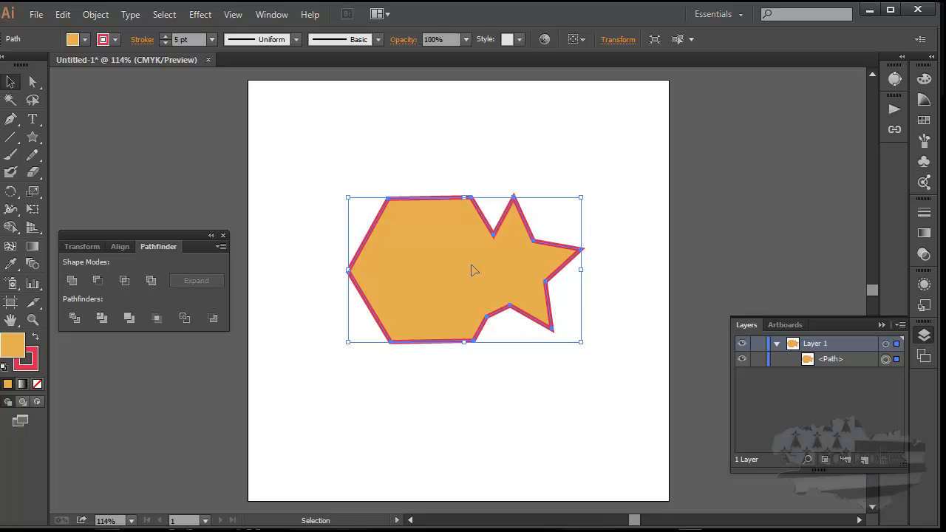
pyautogui.click(829, 360)
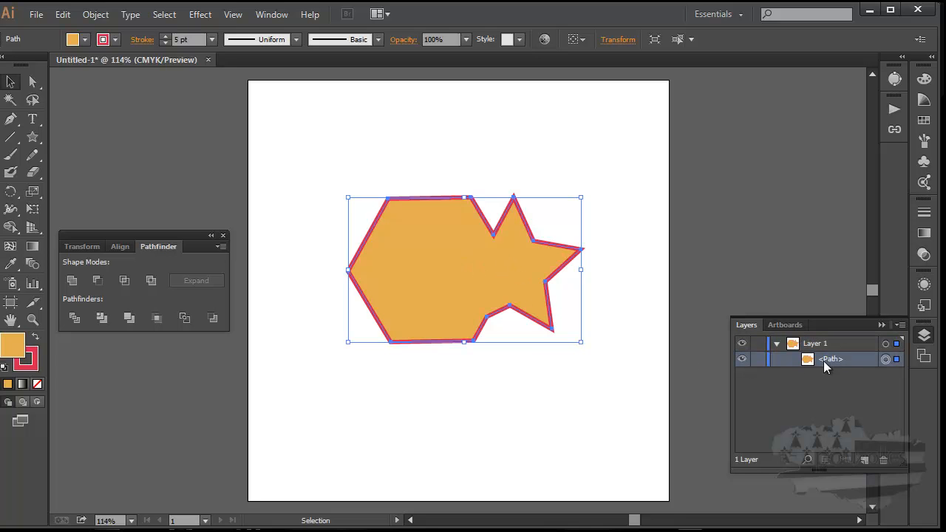
pyautogui.press('a')
pyautogui.hotkey('ctrl', 'z')
pyautogui.press('v')
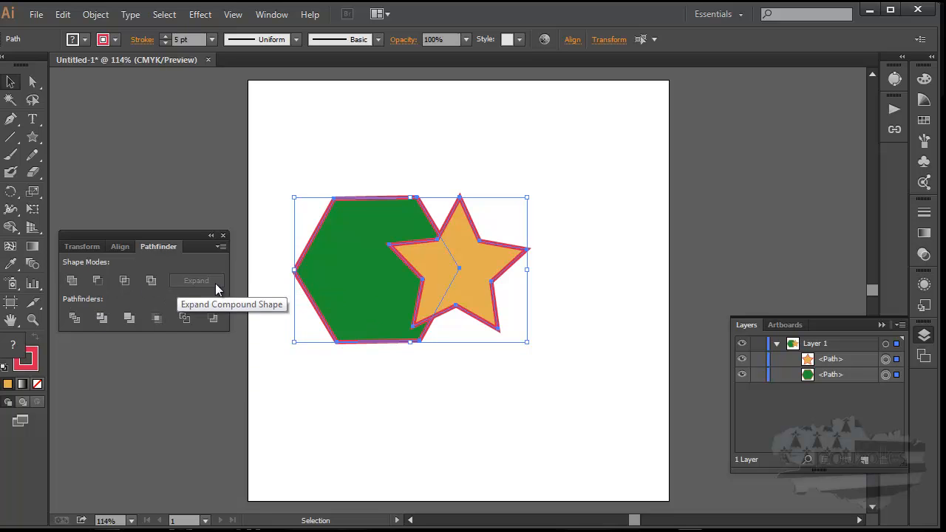
# Step: Unite the hexagon and star as an editable compound shape and target the star path inside it
pyautogui.keyDown('alt'); pyautogui.click(72, 281); pyautogui.keyUp('alt')
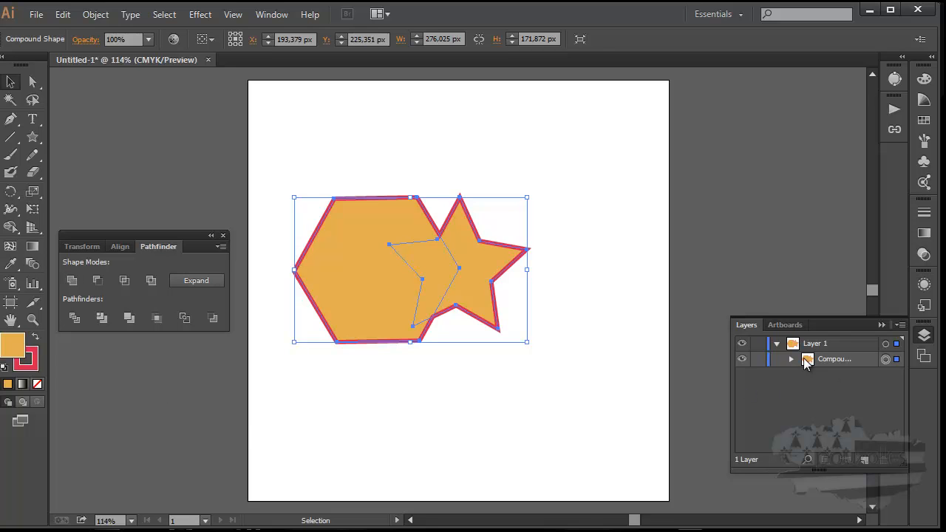
pyautogui.click(792, 360)
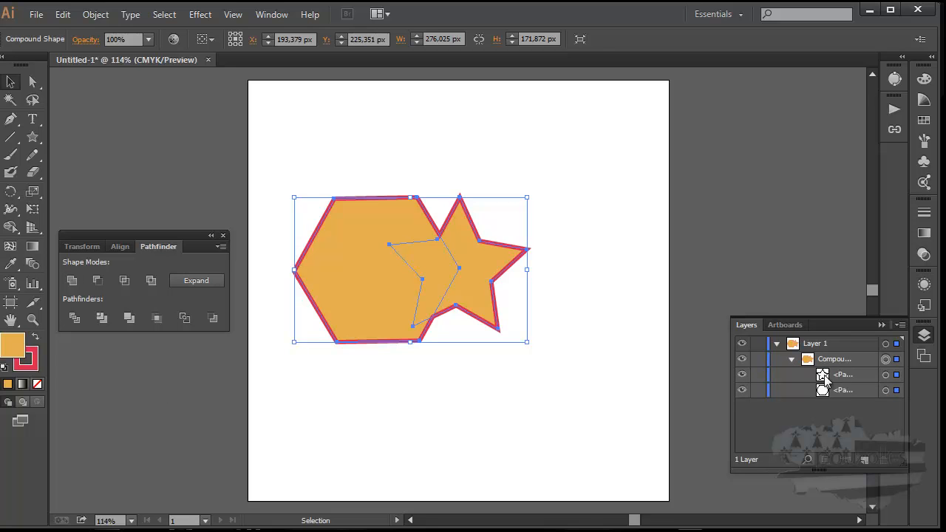
pyautogui.click(886, 375)
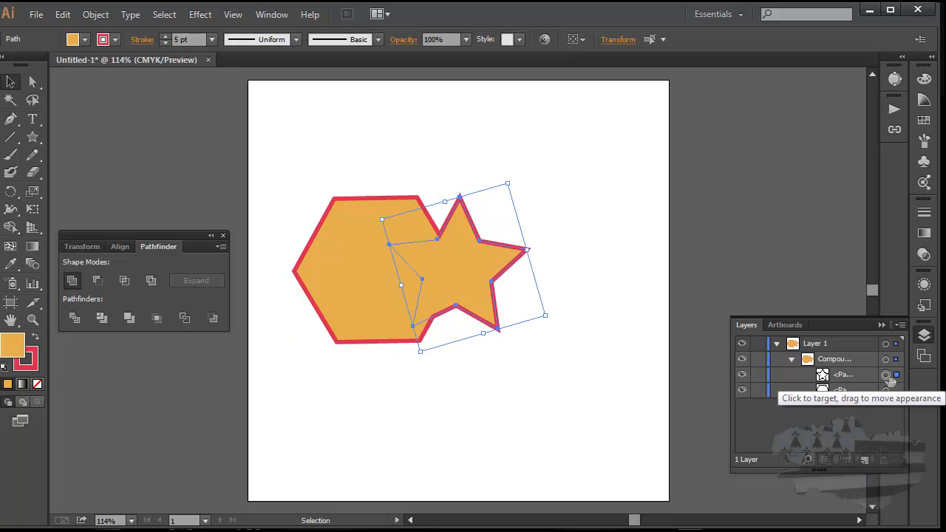
pyautogui.click(886, 390)
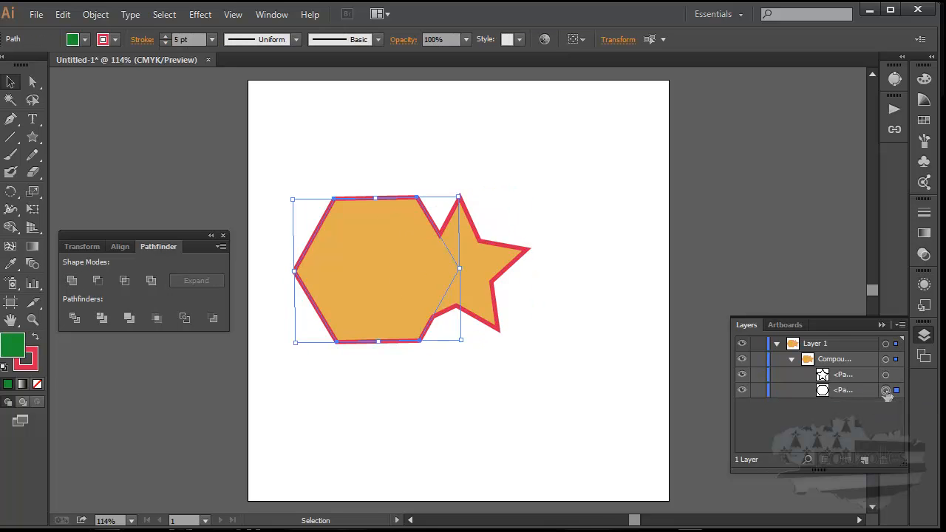
pyautogui.click(886, 375)
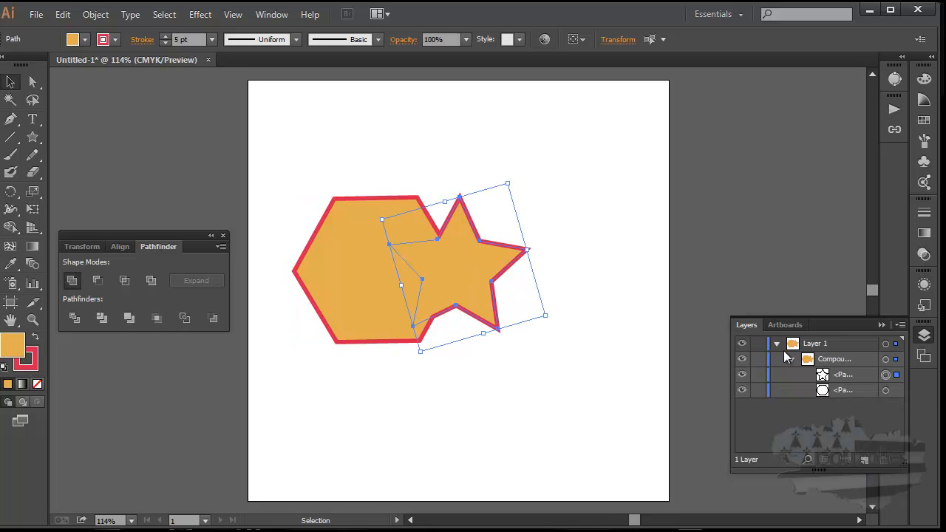
# Step: Center the star over the hexagon within the compound shape and enlarge it so its points extend past the hexagon's edges
pyautogui.moveTo(509, 265); pyautogui.dragTo(433, 175)
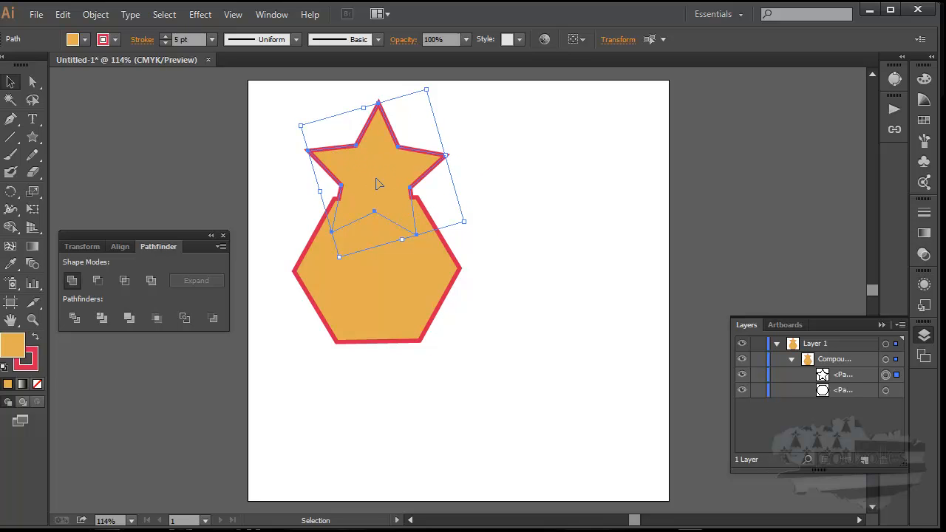
pyautogui.moveTo(377, 183); pyautogui.dragTo(379, 275)
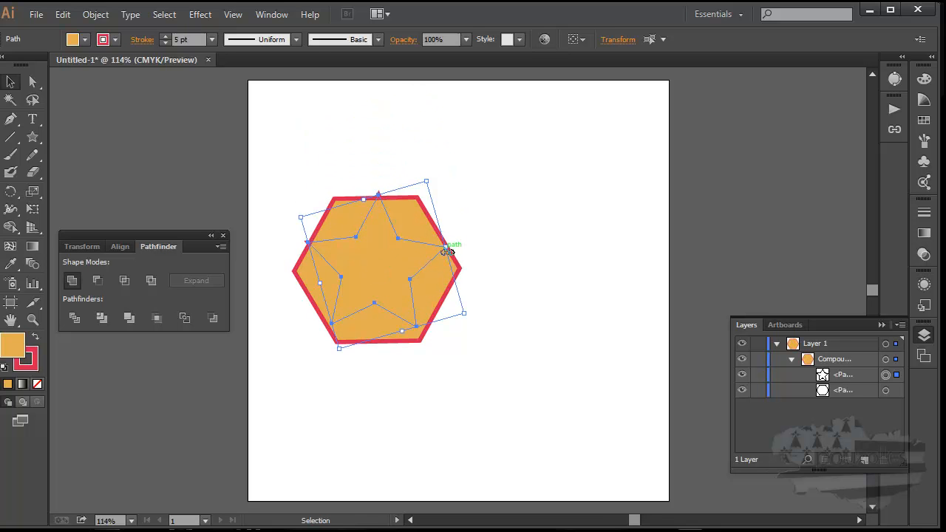
pyautogui.moveTo(431, 181); pyautogui.dragTo(484, 160)
pyautogui.moveTo(517, 130); pyautogui.dragTo(537, 99)
pyautogui.moveTo(384, 223); pyautogui.dragTo(369, 250)
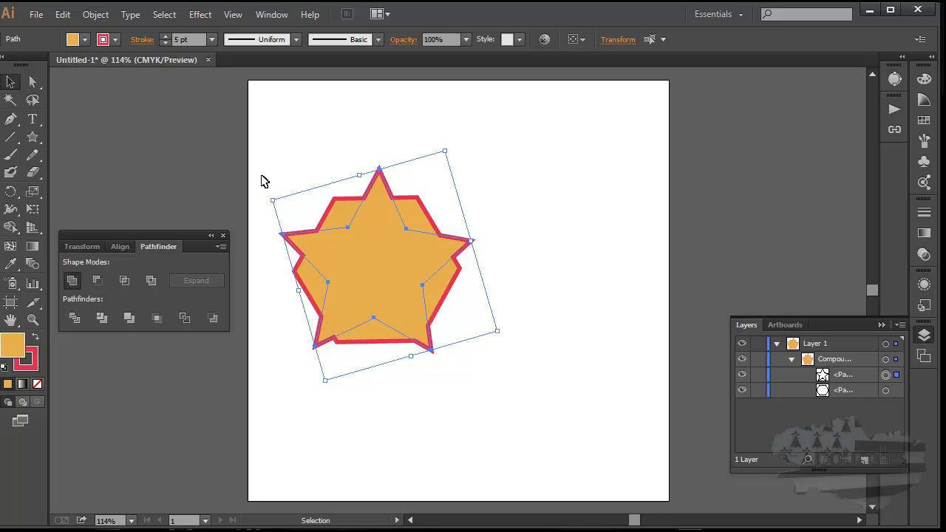
# Step: Select the whole united compound shape and expand it into a single path
pyautogui.moveTo(258, 169); pyautogui.dragTo(560, 427)
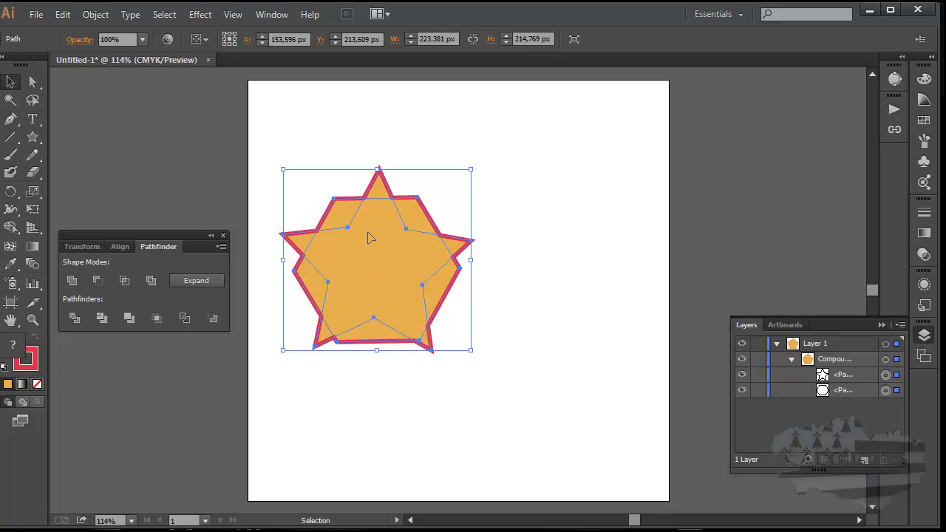
pyautogui.click(197, 281)
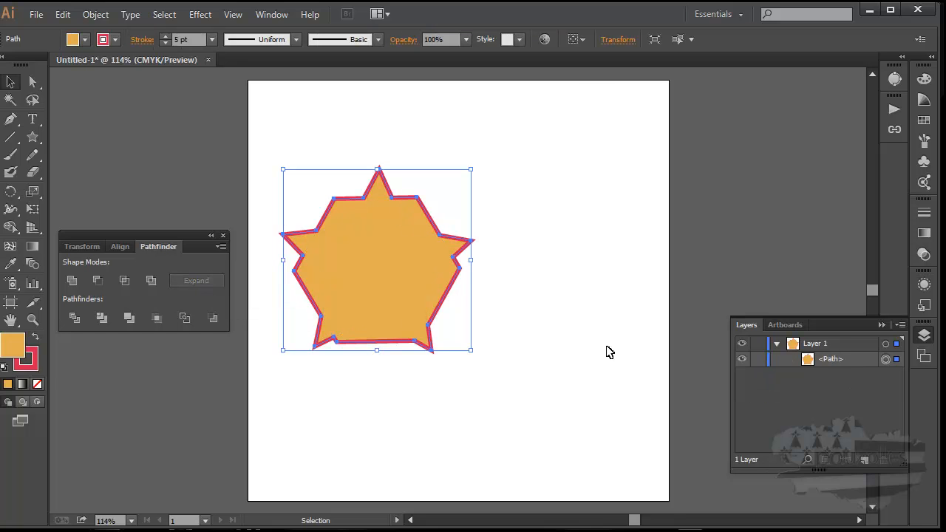
pyautogui.click(839, 355)
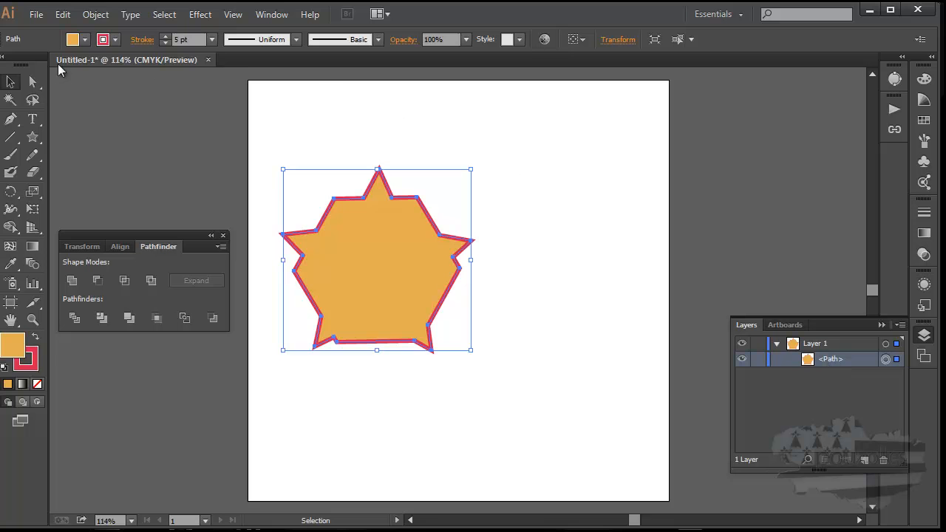
# Step: Undo the expansion, the star edits and the Unite operation back to the separate green hexagon and orange star
pyautogui.press('a')
pyautogui.hotkey('ctrl', 'z')
pyautogui.hotkey('ctrl', 'z')
pyautogui.hotkey('ctrl', 'z')
pyautogui.hotkey('ctrl', 'z')
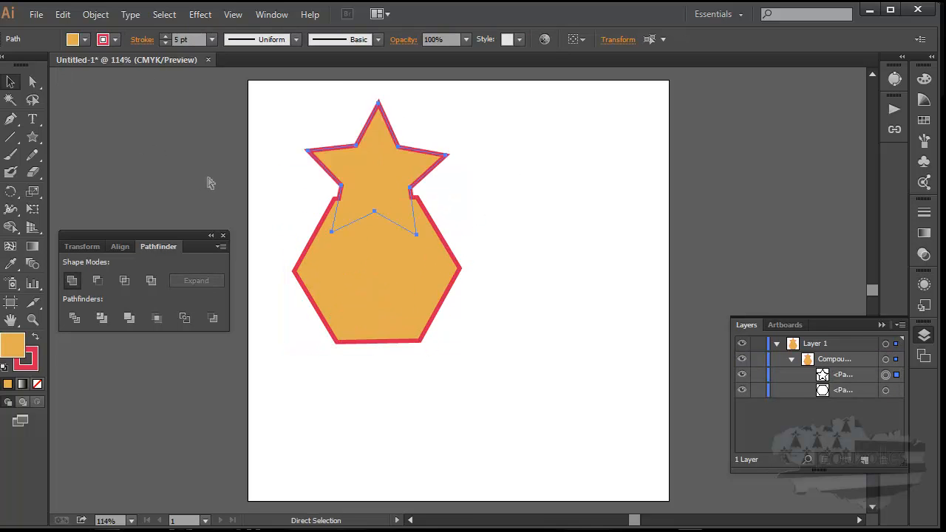
pyautogui.press('v')
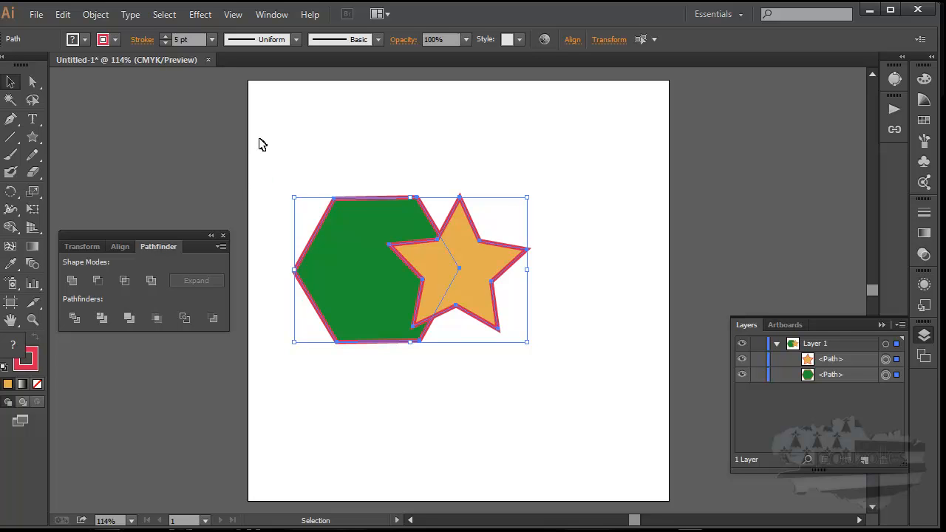
# Step: Subtract the star from the hexagon with Minus Front as an editable compound shape, and expand its entry to list the component paths
pyautogui.click(97, 282)
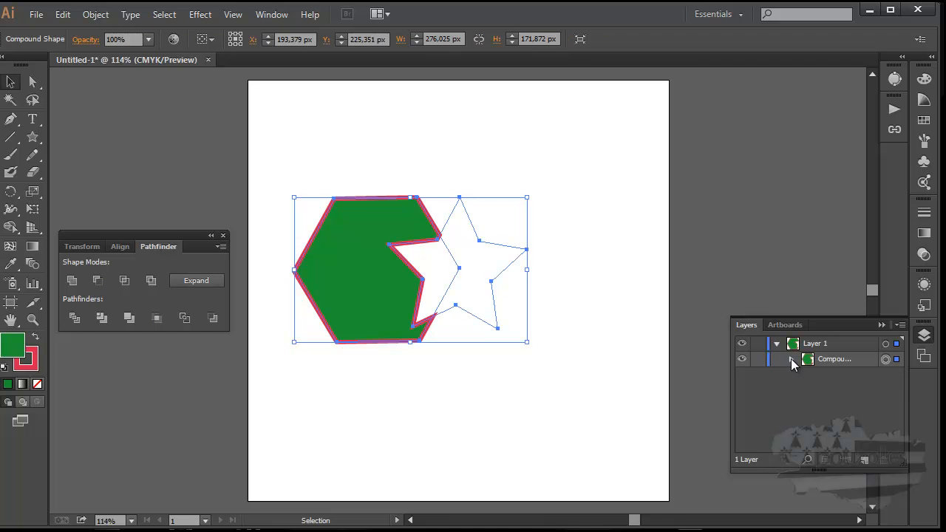
pyautogui.click(792, 360)
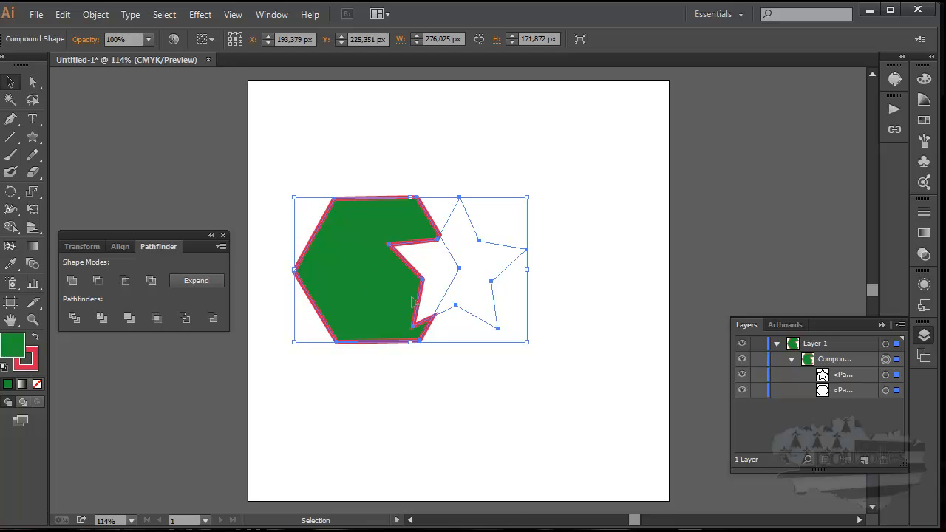
# Step: Isolate the compound shape and move the hexagon so it surrounds the star cutout
pyautogui.doubleClick(362, 261)
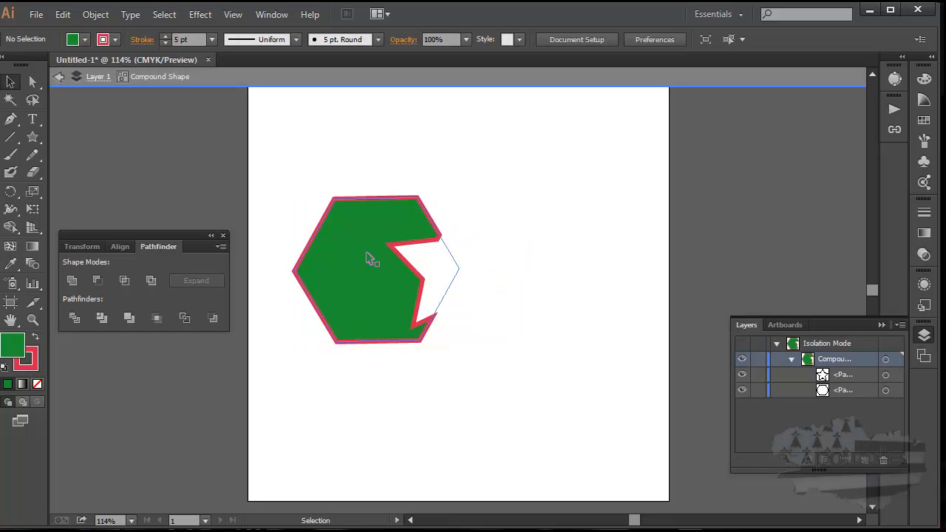
pyautogui.moveTo(358, 205); pyautogui.dragTo(418, 246)
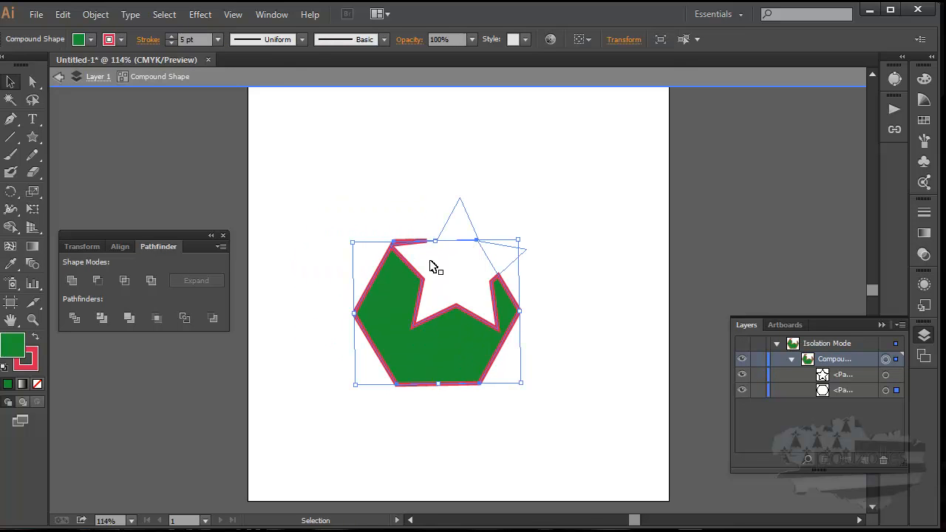
pyautogui.moveTo(409, 362); pyautogui.dragTo(450, 329)
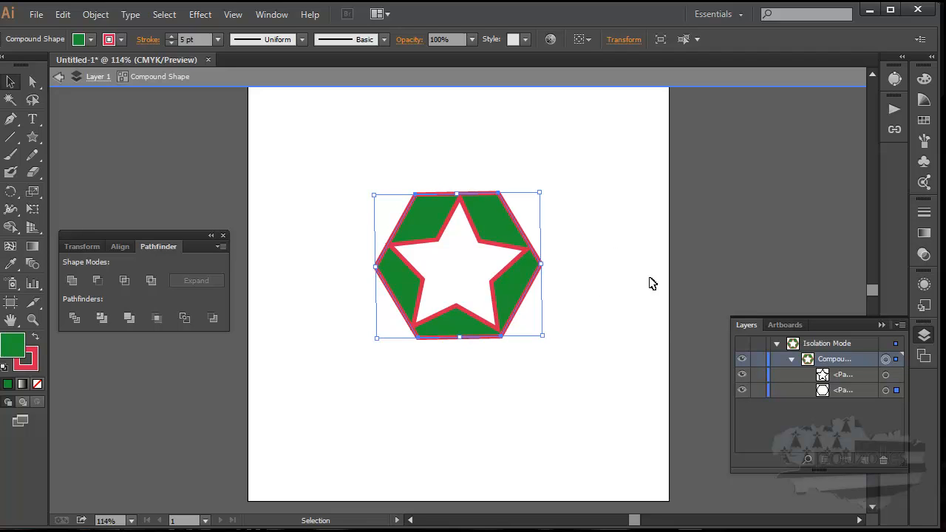
# Step: Move the hexagon path above the star path within the compound shape, and target the star path
pyautogui.click(840, 390)
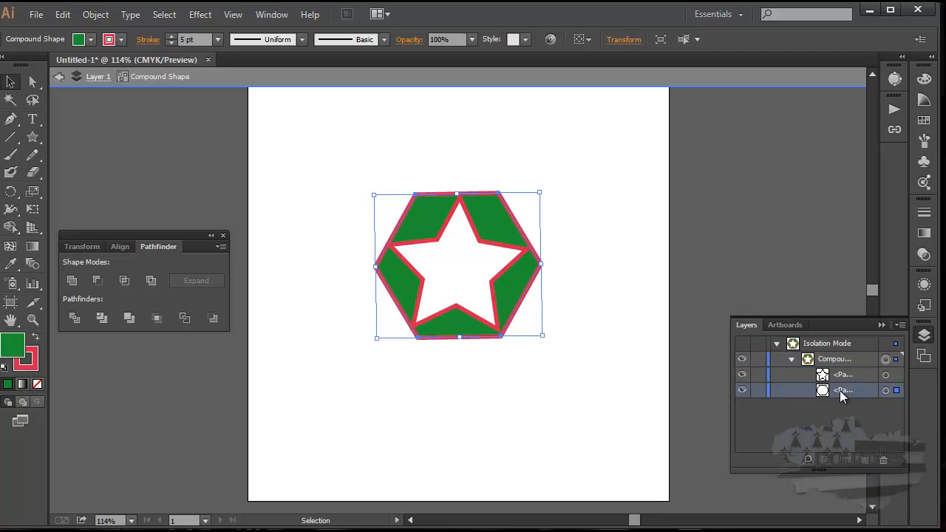
pyautogui.moveTo(839, 391); pyautogui.dragTo(844, 376)
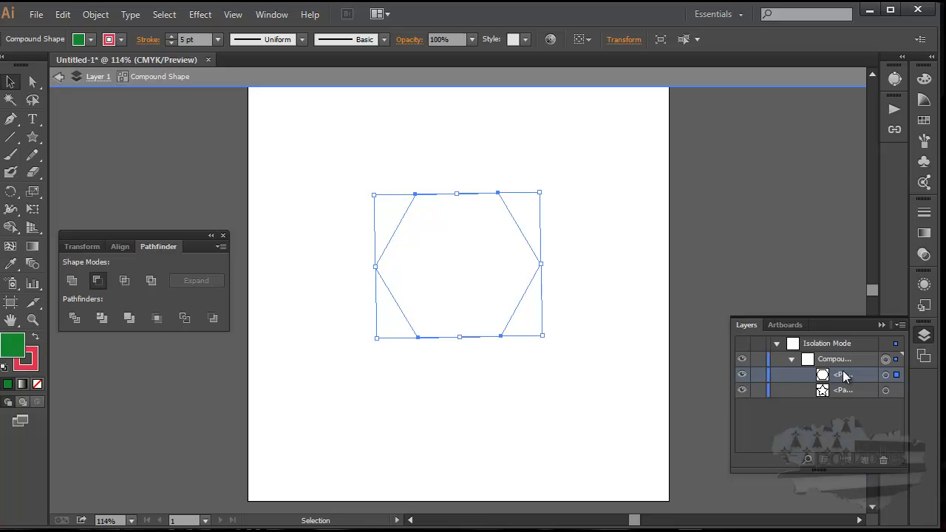
pyautogui.click(836, 391)
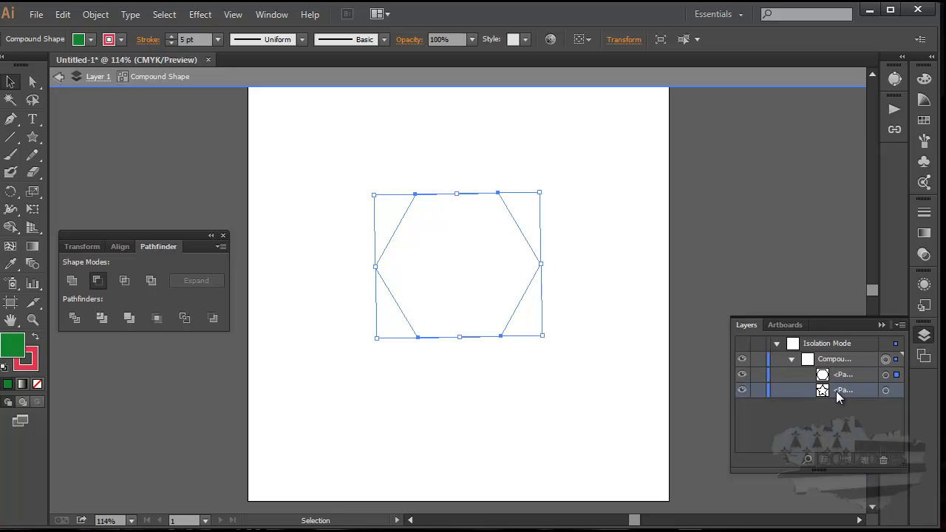
pyautogui.click(886, 390)
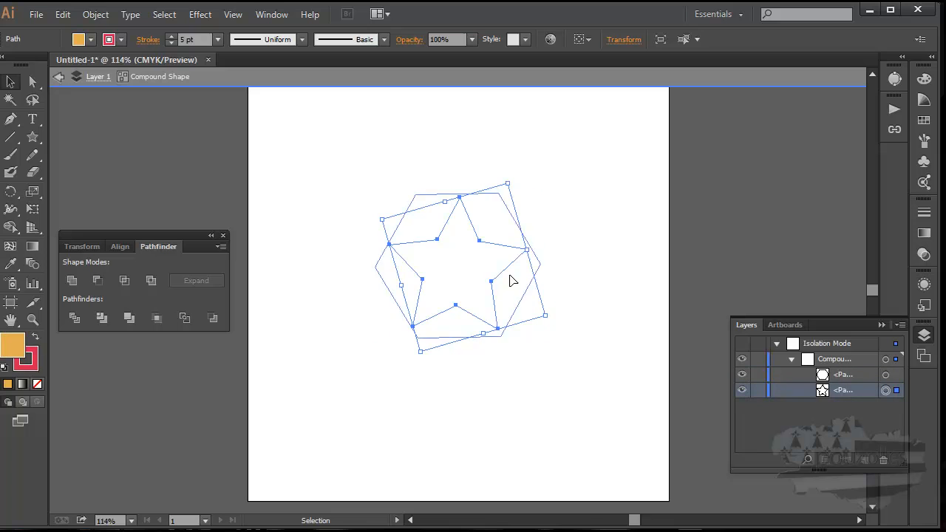
# Step: Shift the hexagon to the right so it cuts into the star, and expand both paths into a single shape
pyautogui.moveTo(477, 271); pyautogui.dragTo(560, 273)
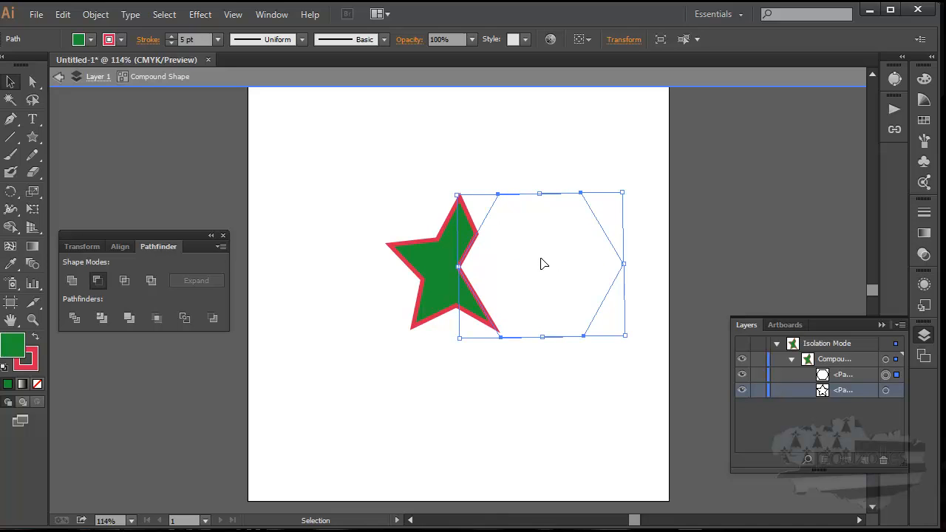
pyautogui.moveTo(295, 162); pyautogui.dragTo(645, 418)
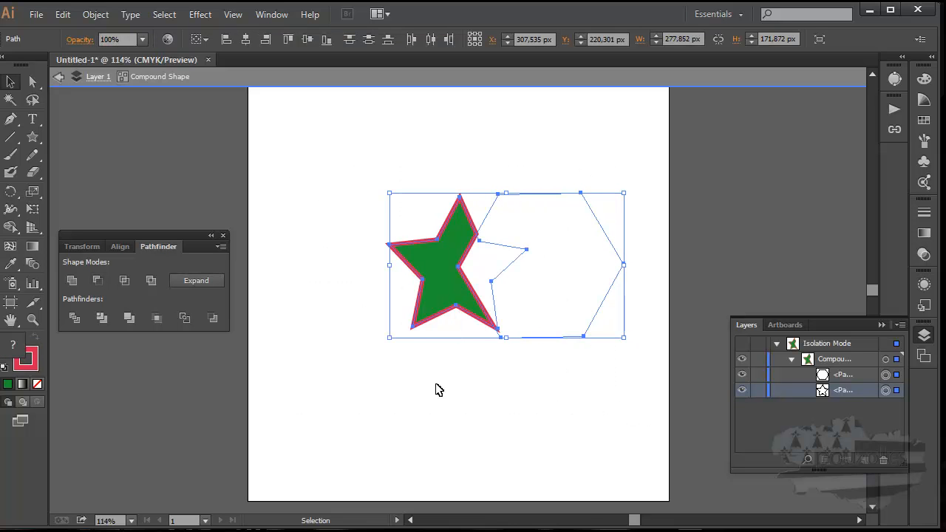
pyautogui.click(201, 280)
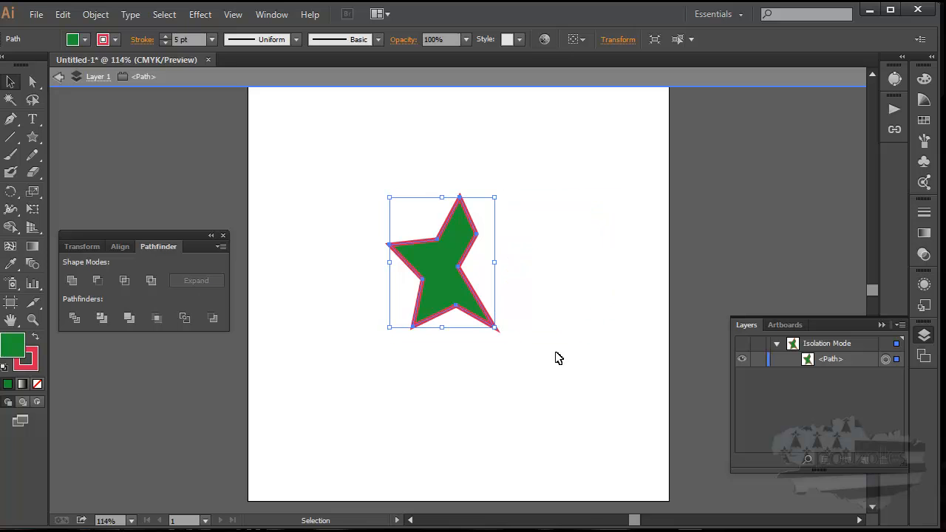
# Step: Undo the expansion, the hexagon edits and the Minus Front operation back to the separate green hexagon and orange star
pyautogui.hotkey('ctrl', 'z')
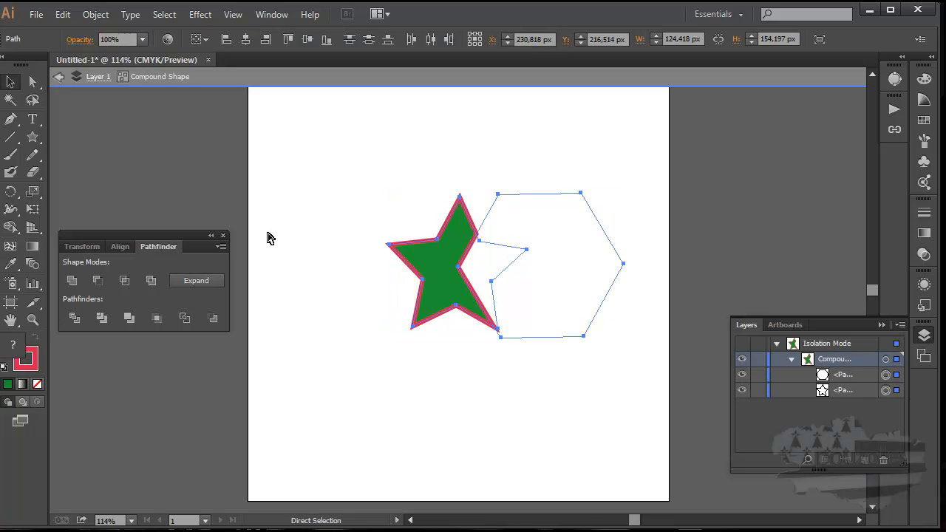
pyautogui.hotkey('ctrl', 'z')
pyautogui.hotkey('ctrl', 'z')
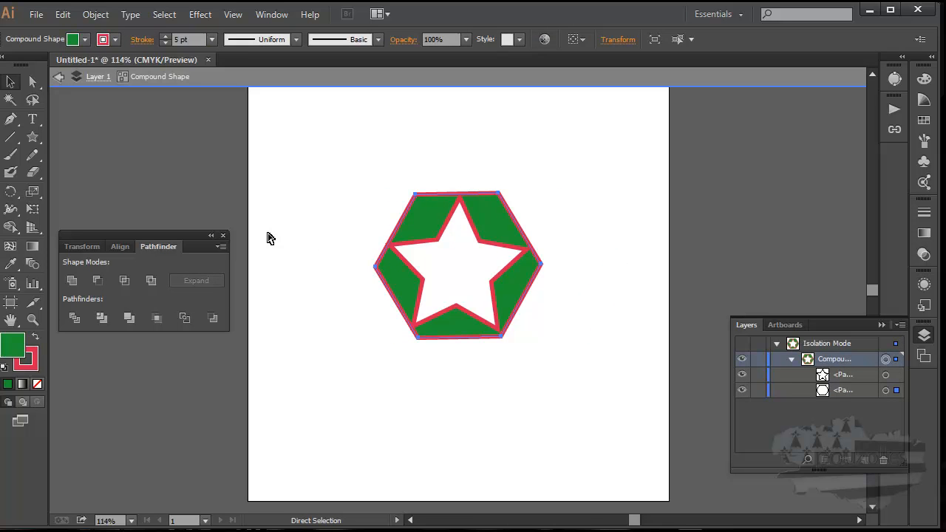
pyautogui.hotkey('ctrl', 'z')
pyautogui.hotkey('ctrl', 'z')
pyautogui.hotkey('ctrl', 'z')
pyautogui.hotkey('ctrl', 'z')
pyautogui.hotkey('ctrl', 'z')
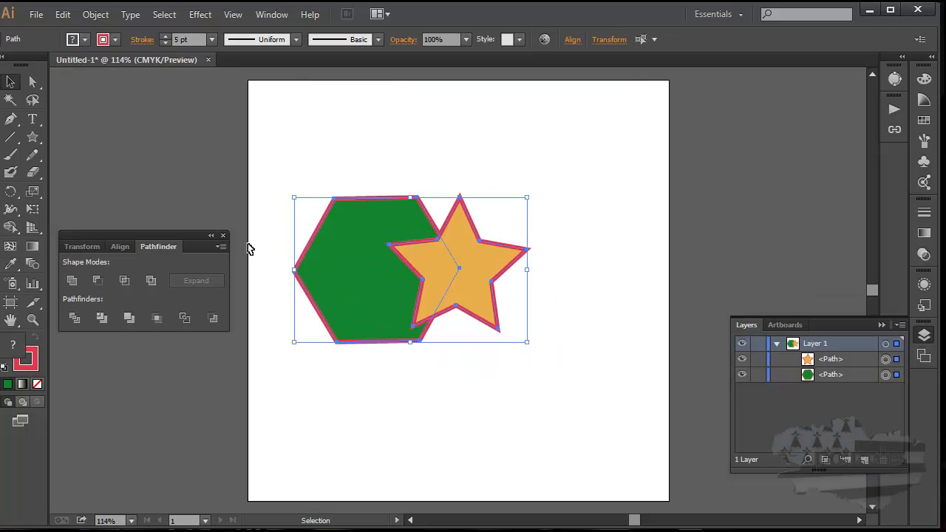
# Step: Try Intersect and Exclude as editable compound shapes on the hexagon and star, undoing each one
pyautogui.click(124, 281)
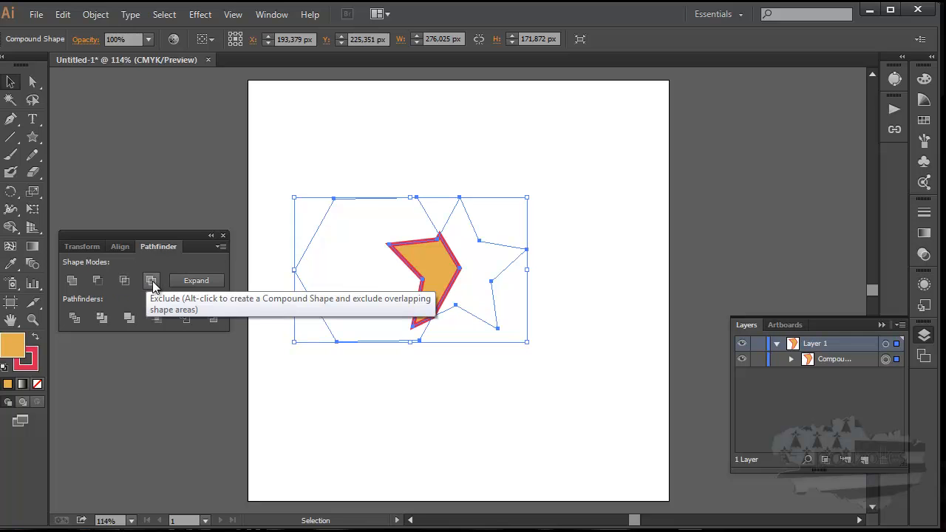
pyautogui.hotkey('ctrl', 'z')
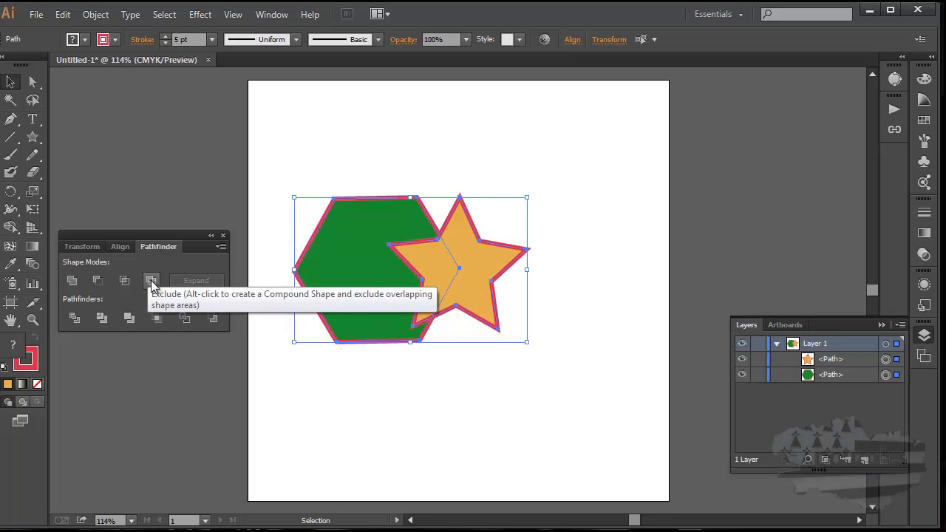
pyautogui.click(151, 285)
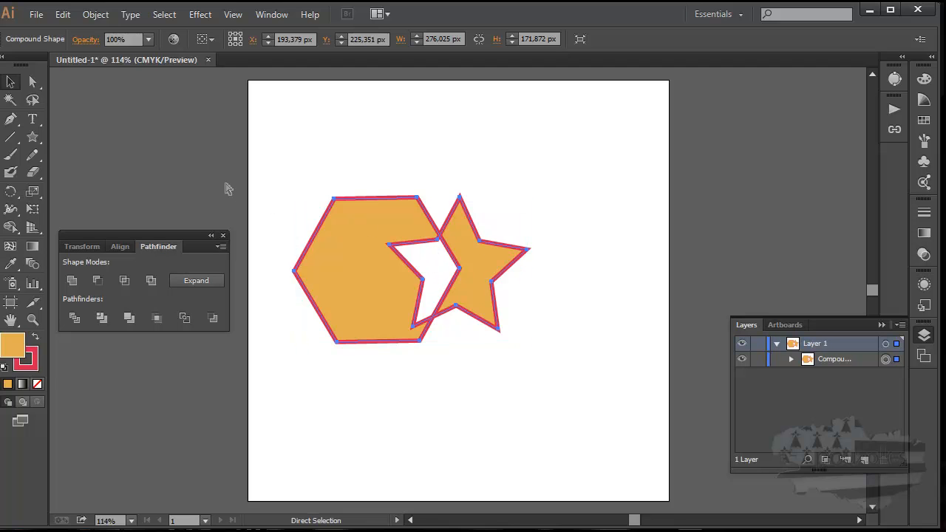
pyautogui.hotkey('ctrl', 'z')
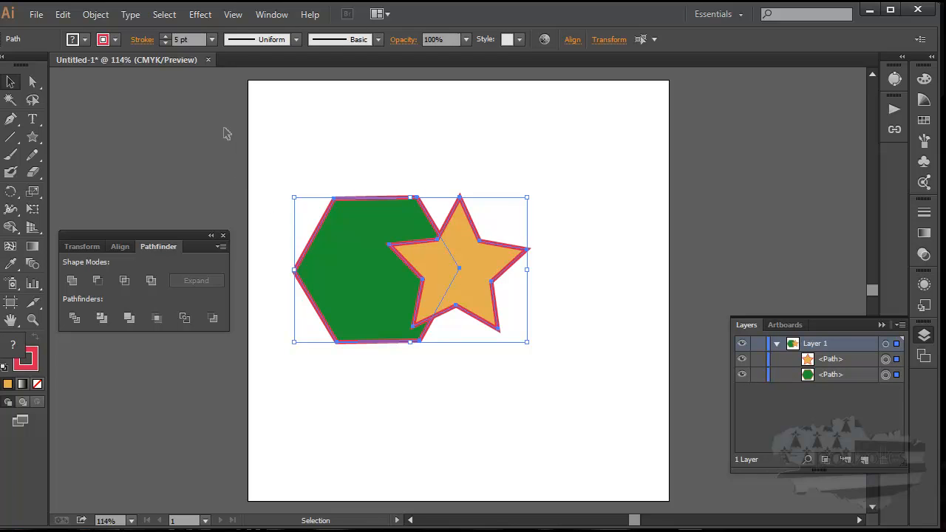
# Step: Divide the overlapping hexagon and star, isolate the resulting group and list its component paths
pyautogui.click(76, 320)
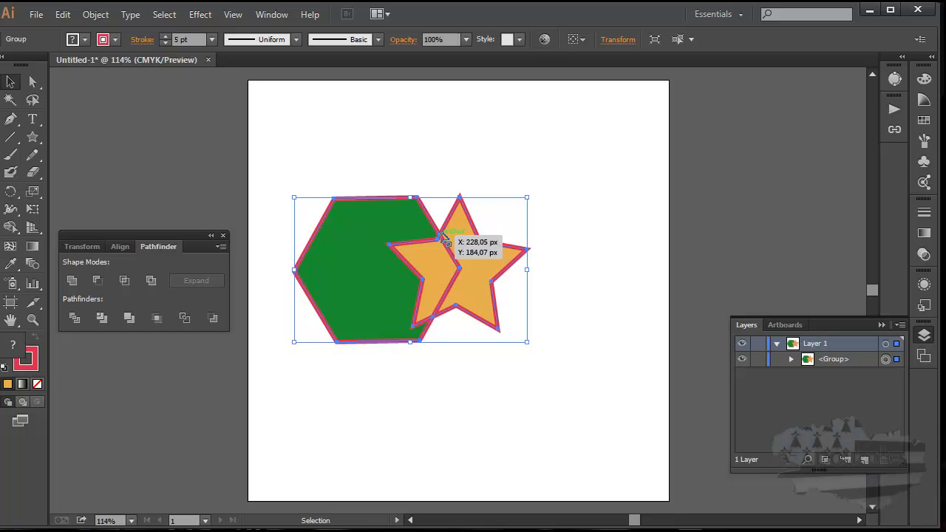
pyautogui.doubleClick(477, 279)
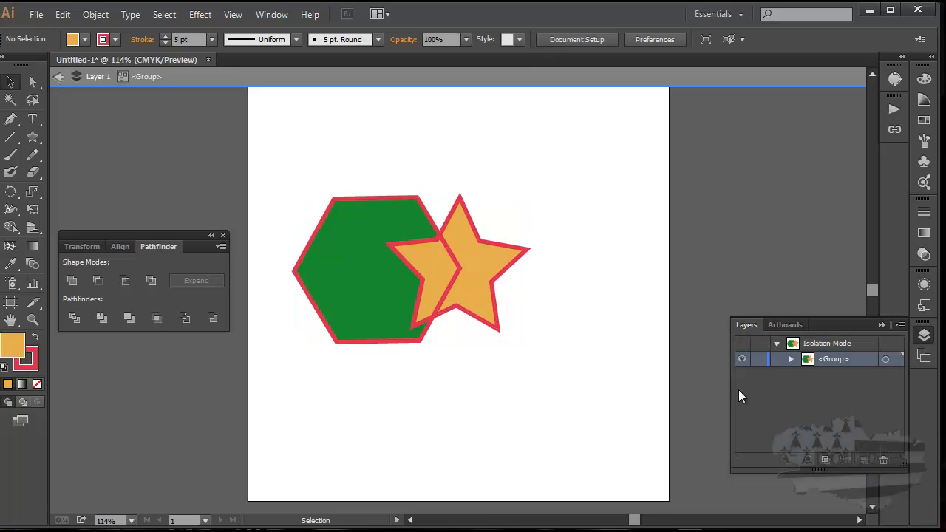
pyautogui.click(792, 360)
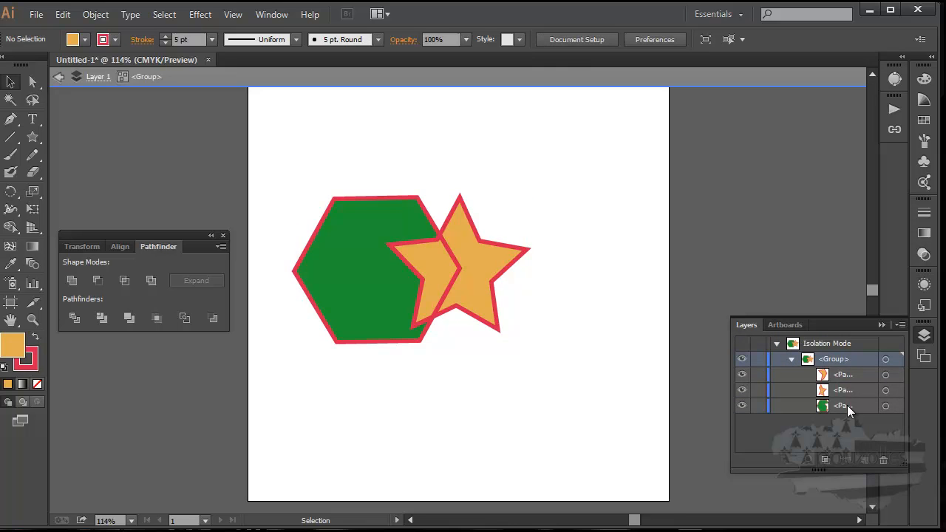
# Step: Pull the divided pieces apart: the hexagon piece left, the outer star piece right and the overlap piece downward
pyautogui.click(385, 313)
pyautogui.moveTo(363, 312); pyautogui.dragTo(321, 309)
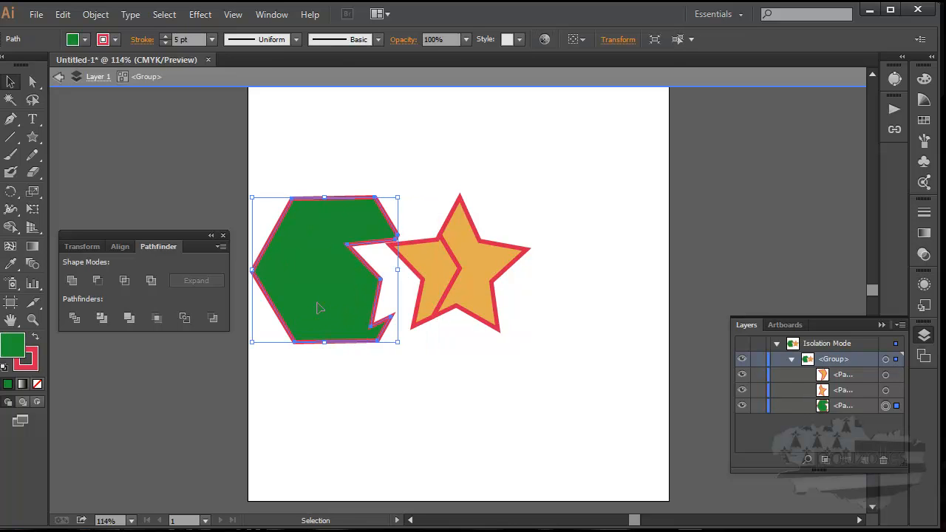
pyautogui.click(481, 274)
pyautogui.moveTo(482, 273); pyautogui.dragTo(560, 277)
pyautogui.click(439, 292)
pyautogui.moveTo(439, 291); pyautogui.dragTo(465, 354)
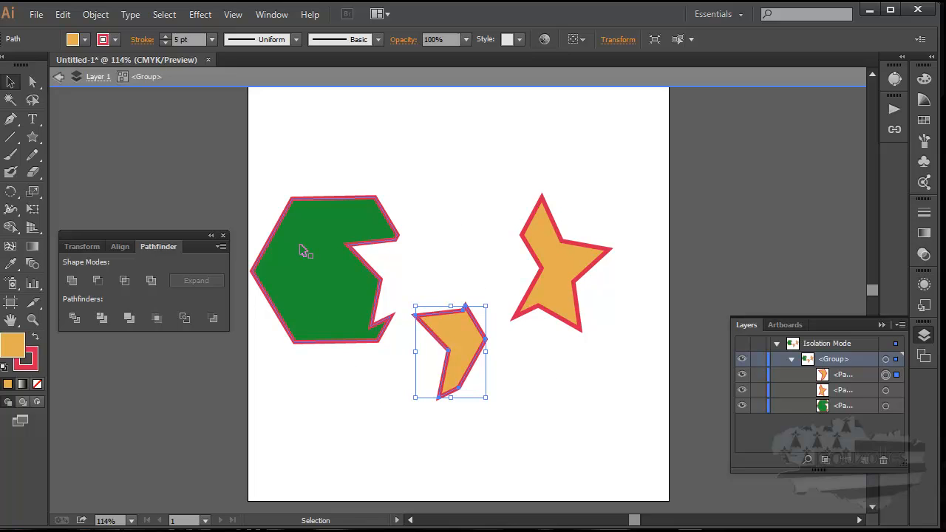
# Step: Undo the piece moves and the Divide operation, keeping the original star overlapping the hexagon
pyautogui.hotkey('ctrl', 'z')
pyautogui.hotkey('ctrl', 'z')
pyautogui.hotkey('ctrl', 'z')
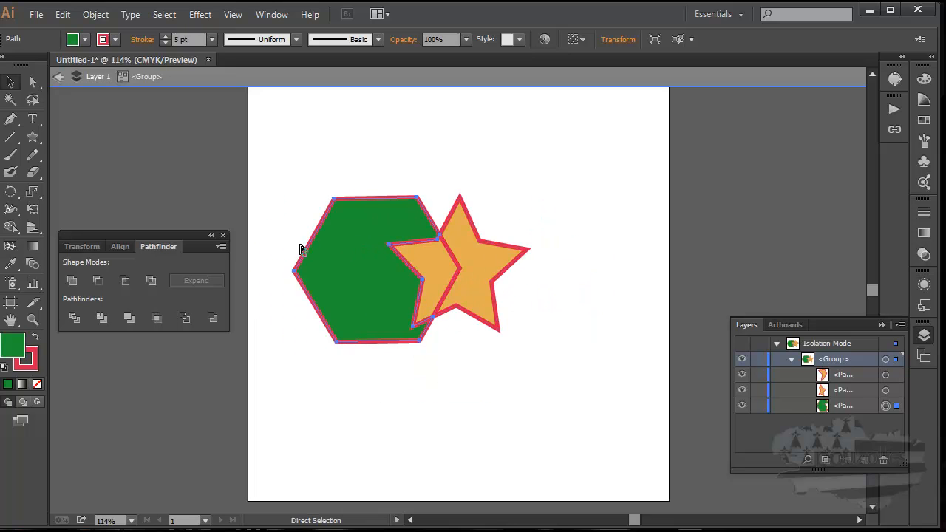
pyautogui.hotkey('ctrl', 'z')
pyautogui.hotkey('ctrl', 'z')
pyautogui.press('v')
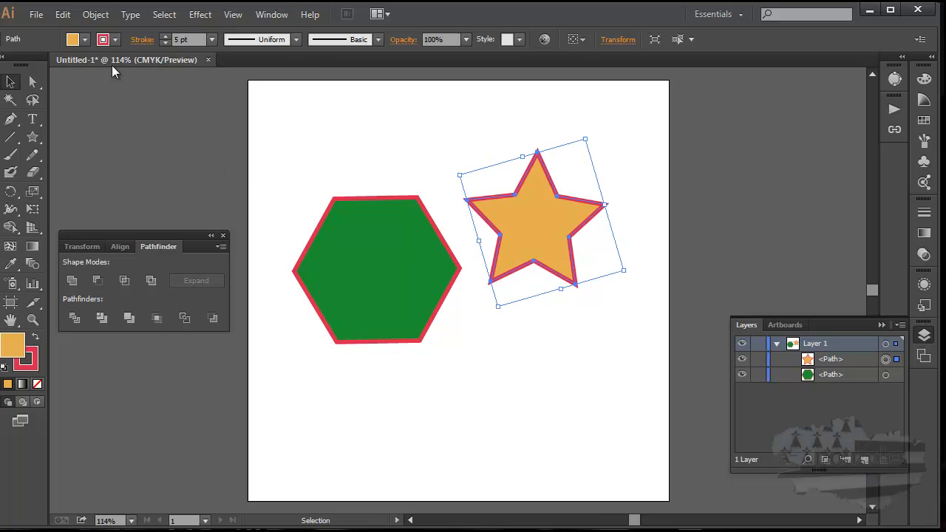
pyautogui.click(63, 14)
pyautogui.click(83, 47)
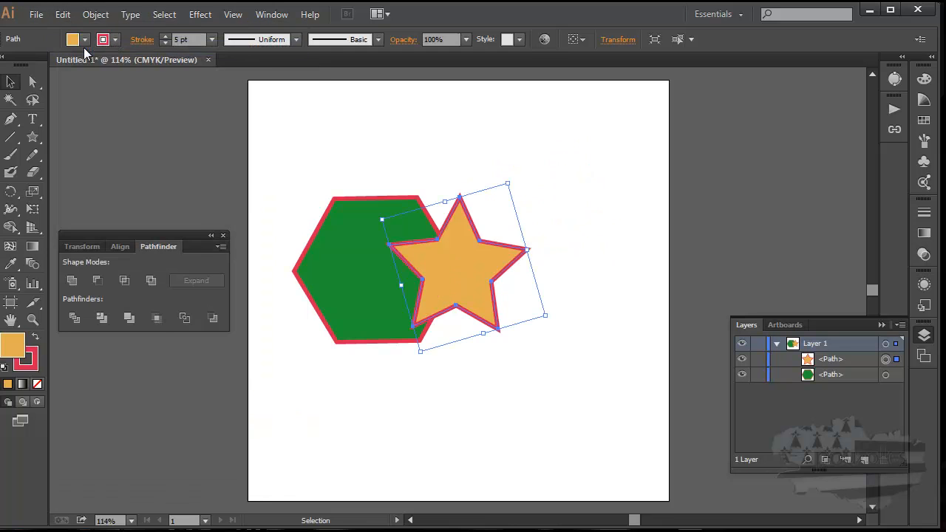
pyautogui.click(103, 318)
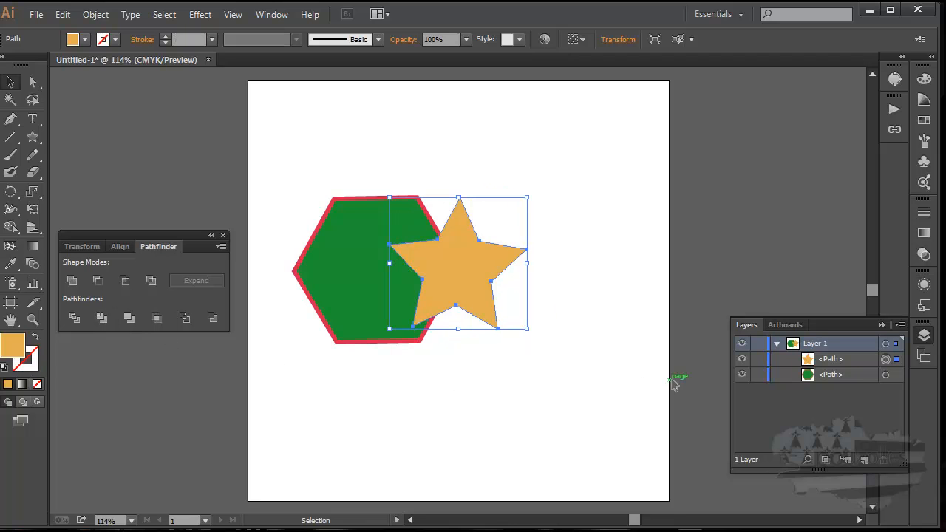
pyautogui.click(832, 363)
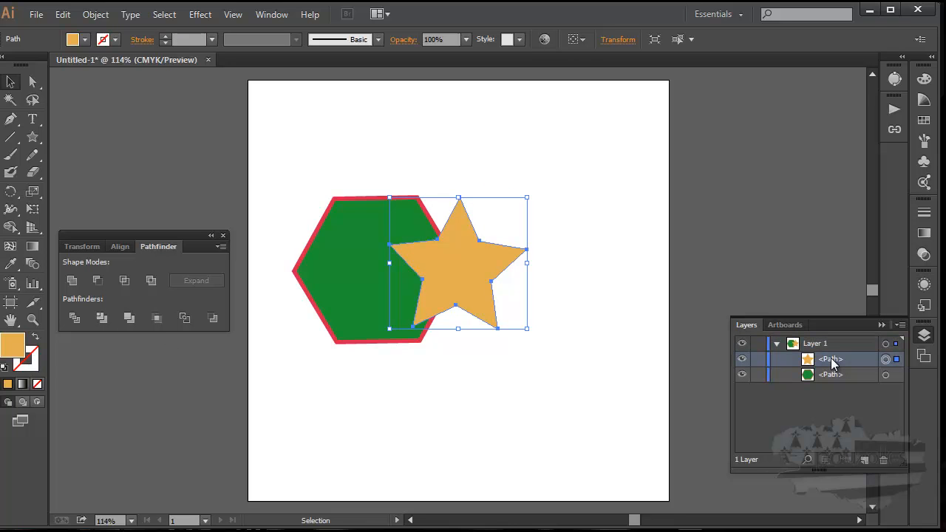
pyautogui.click(831, 376)
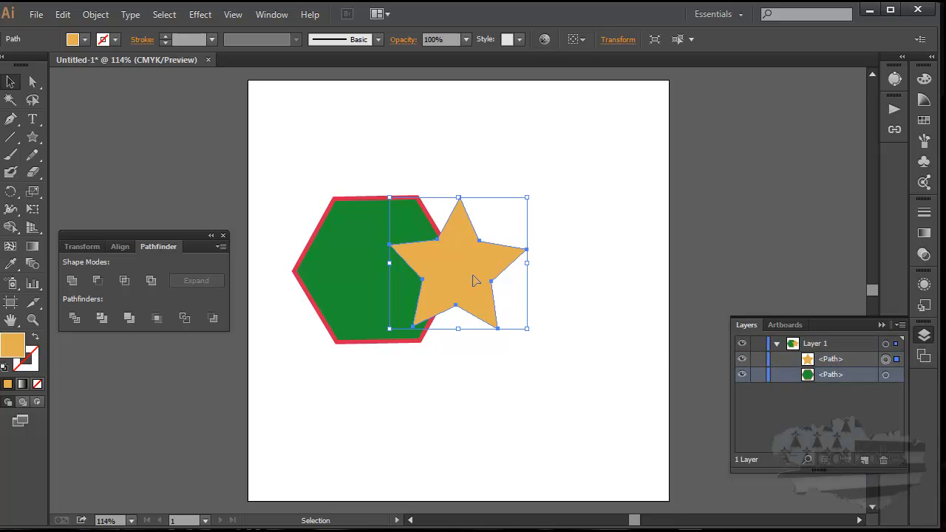
pyautogui.moveTo(475, 280); pyautogui.dragTo(525, 280)
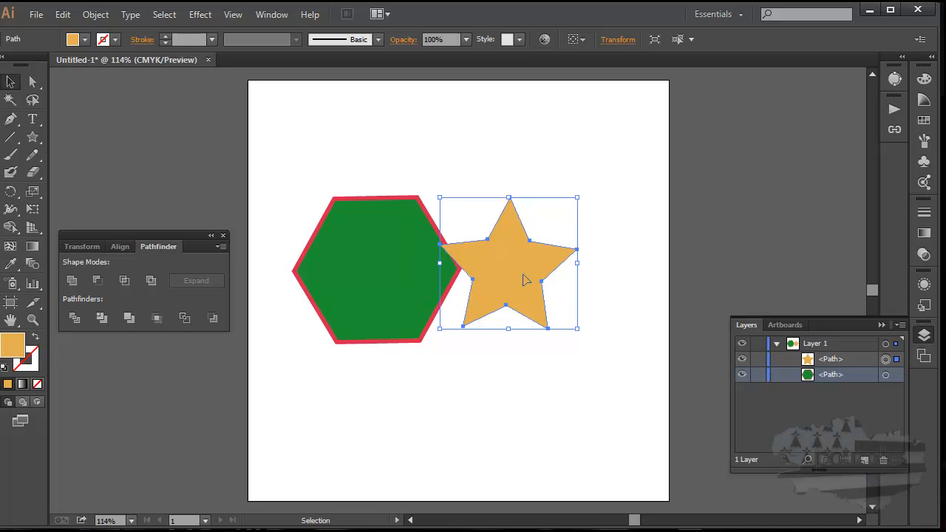
pyautogui.click(62, 14)
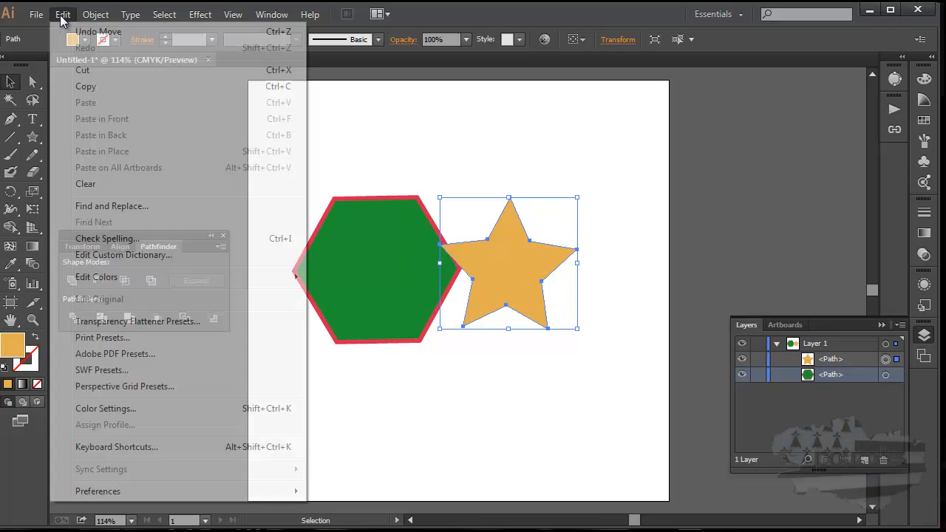
pyautogui.click(83, 31)
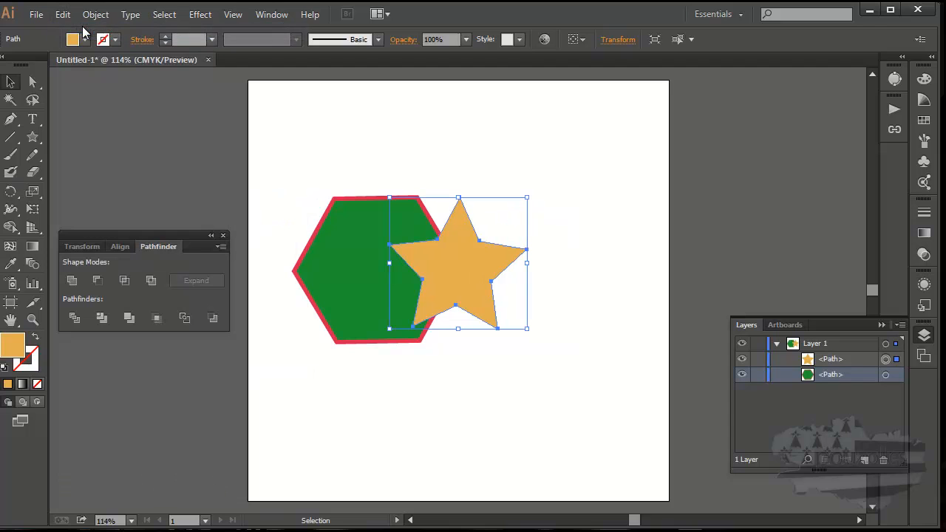
pyautogui.hotkey('ctrl', 'z')
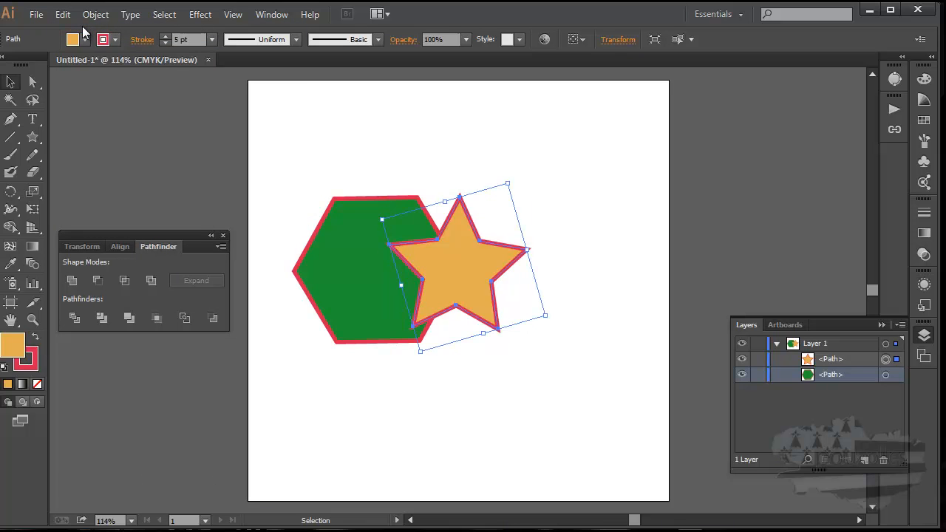
# Step: Apply Trim to both the hexagon and the star, and list the paths inside the resulting group
pyautogui.moveTo(278, 152); pyautogui.dragTo(556, 409)
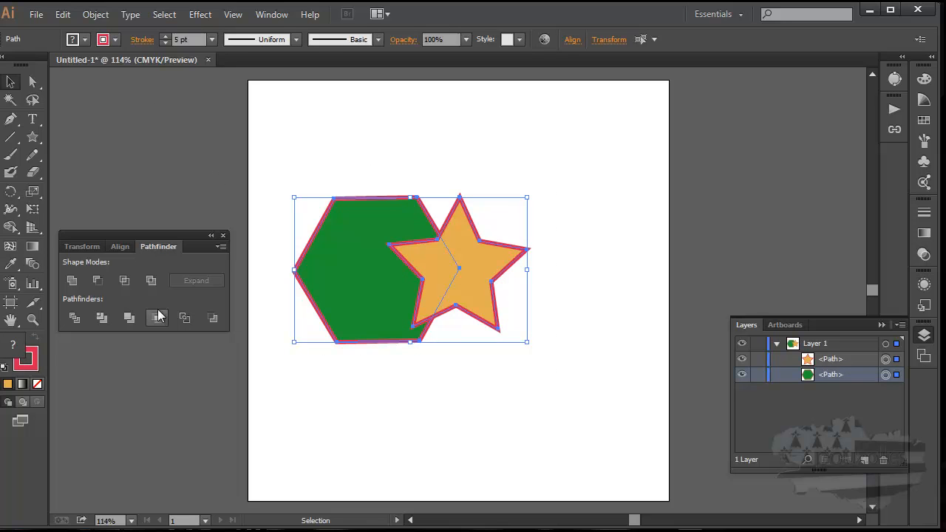
pyautogui.click(102, 318)
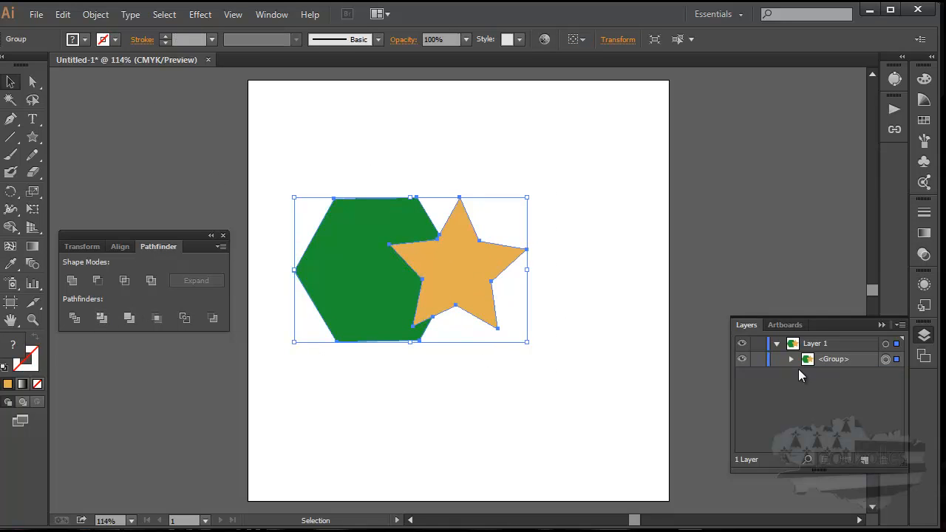
pyautogui.click(792, 360)
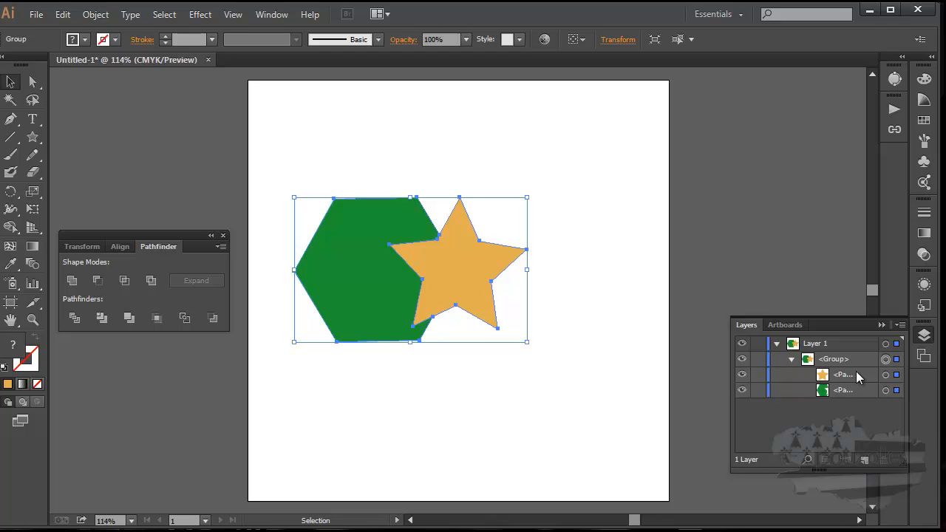
pyautogui.click(846, 375)
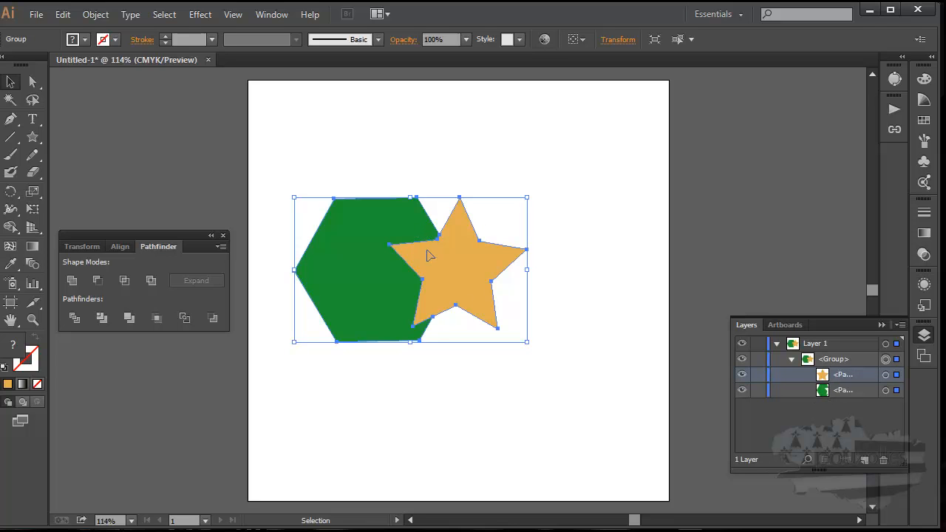
# Step: Isolate the trimmed group and move the cut hexagon piece left, away from the star
pyautogui.doubleClick(382, 289)
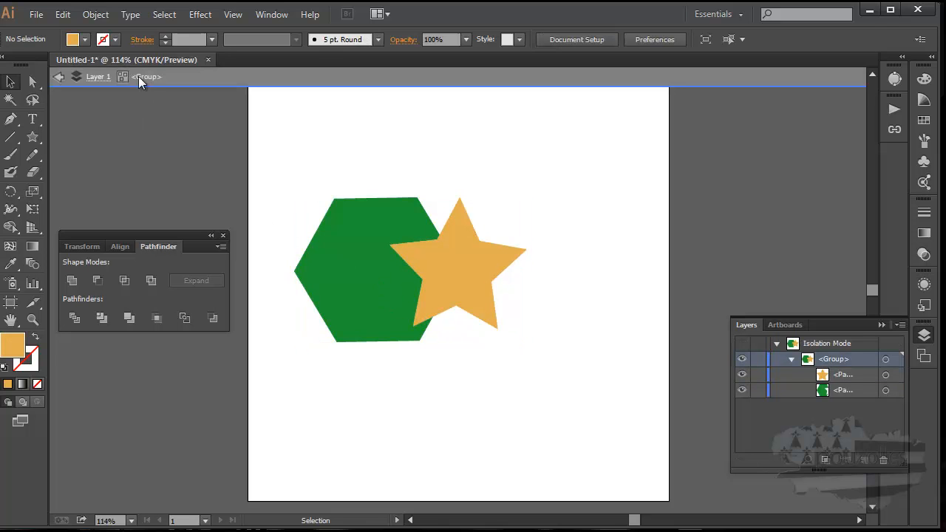
pyautogui.click(362, 302)
pyautogui.moveTo(362, 302); pyautogui.dragTo(325, 300)
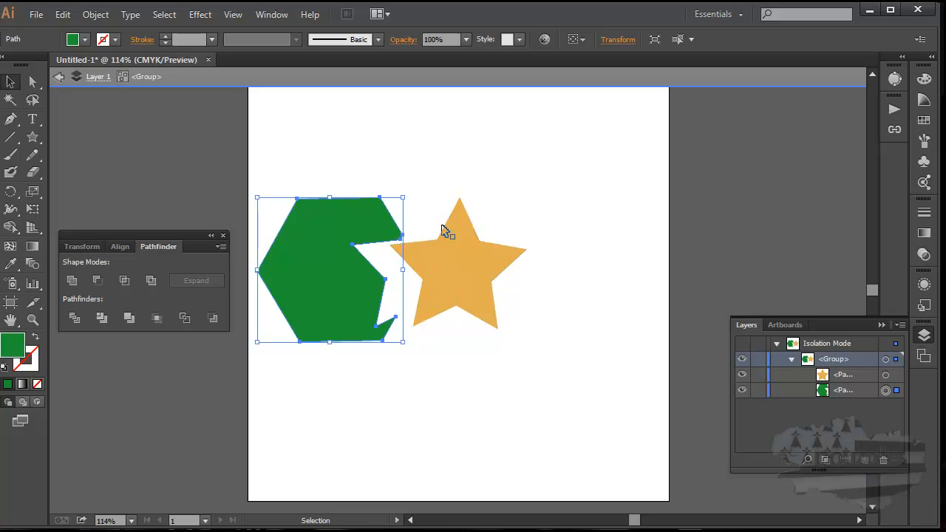
# Step: Undo the cut hexagon piece's move and the Trim operation, returning to the original star and hexagon
pyautogui.press('a')
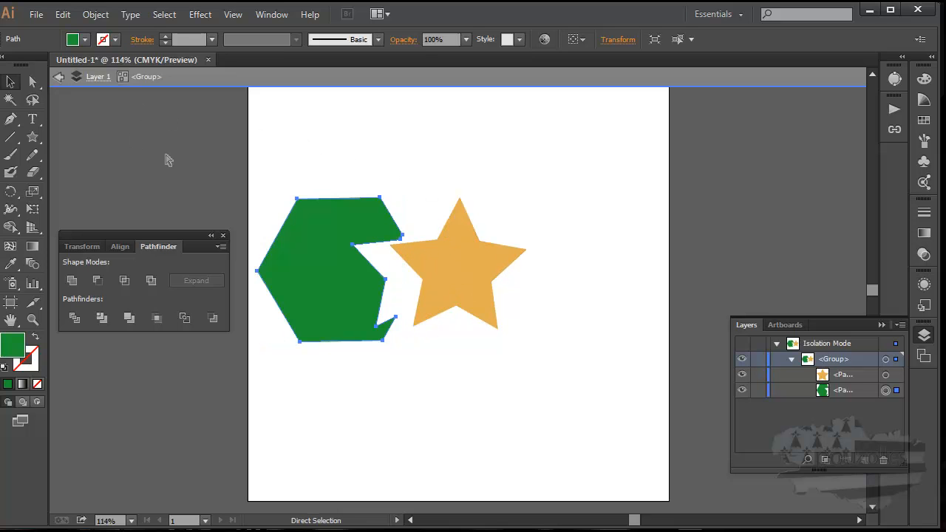
pyautogui.hotkey('ctrl', 'z')
pyautogui.hotkey('ctrl', 'z')
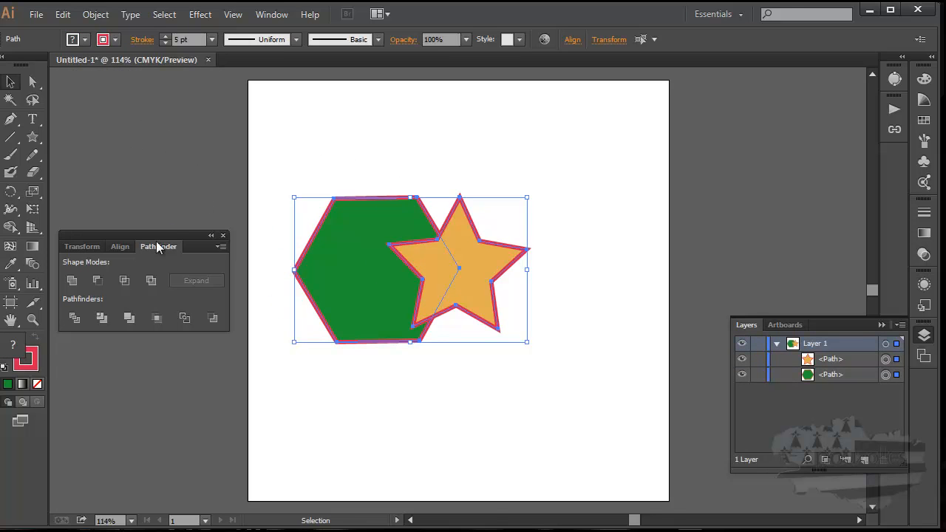
# Step: Apply Merge to both the hexagon and the star, and list the paths inside the resulting group
pyautogui.click(130, 317)
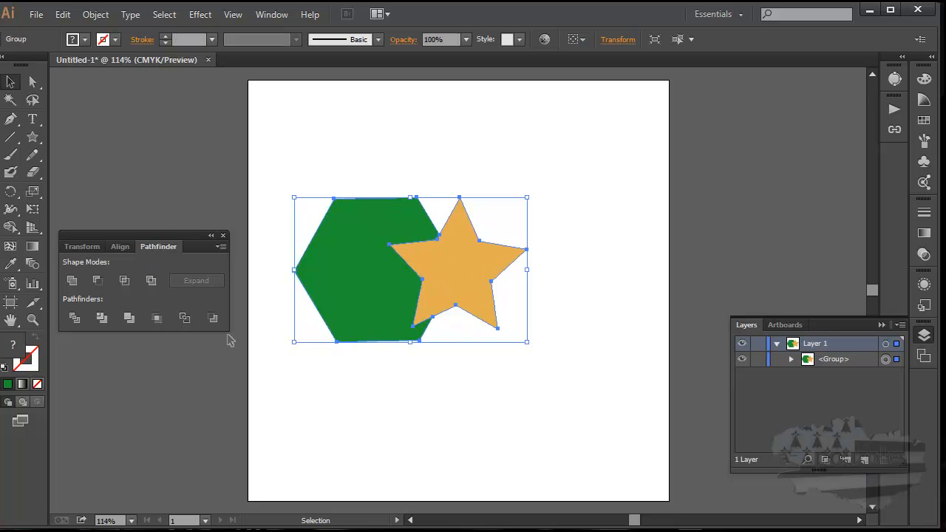
pyautogui.click(792, 360)
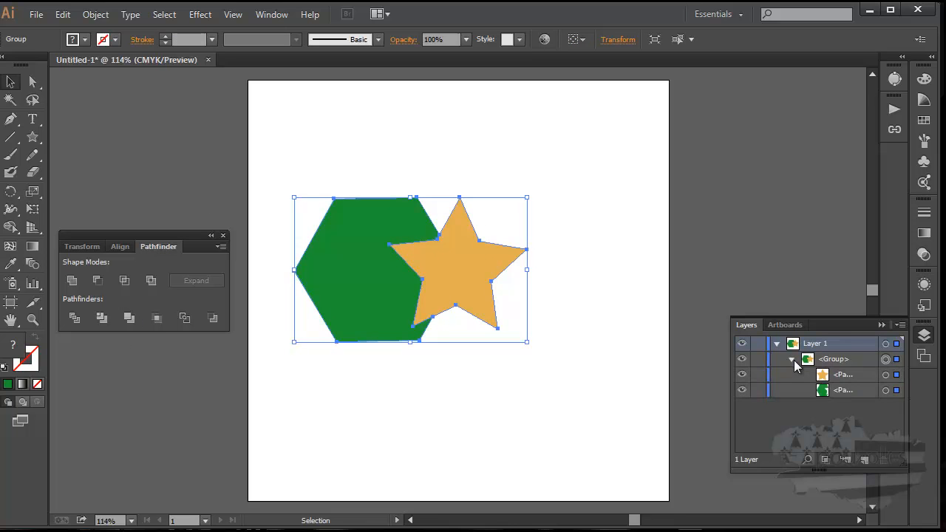
pyautogui.click(856, 376)
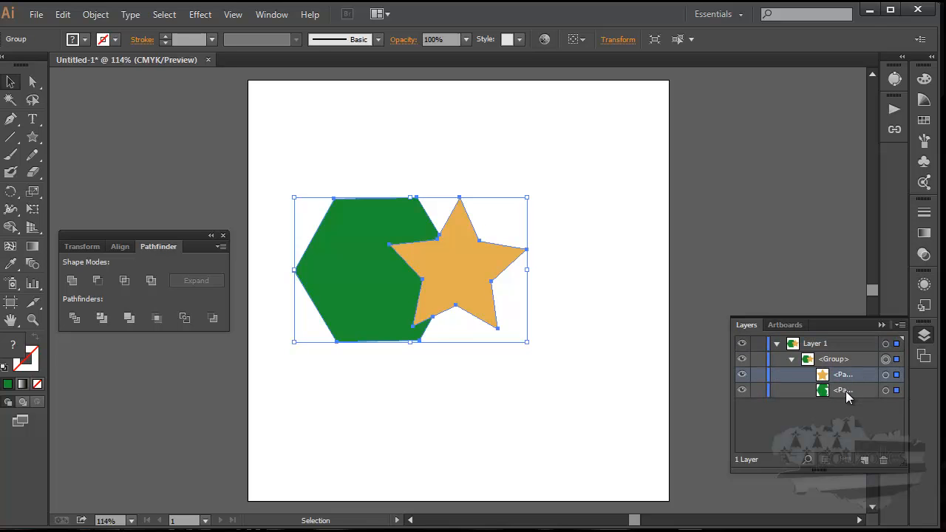
# Step: Isolate the merged group and move the star right, away from the cut hexagon
pyautogui.doubleClick(466, 297)
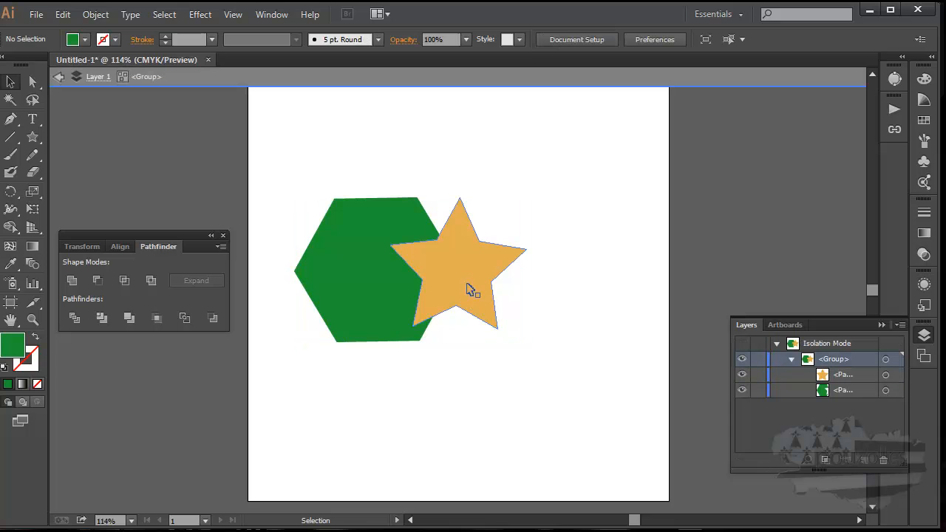
pyautogui.click(469, 285)
pyautogui.moveTo(469, 283); pyautogui.dragTo(509, 282)
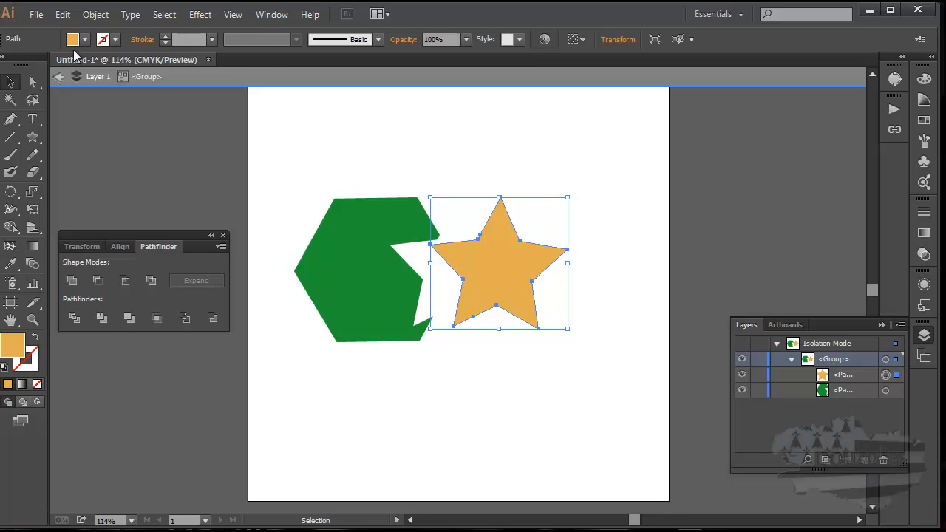
# Step: Undo the star's move and the Merge operation
pyautogui.hotkey('ctrl', 'z')
pyautogui.hotkey('ctrl', 'z')
pyautogui.hotkey('ctrl', 'z')
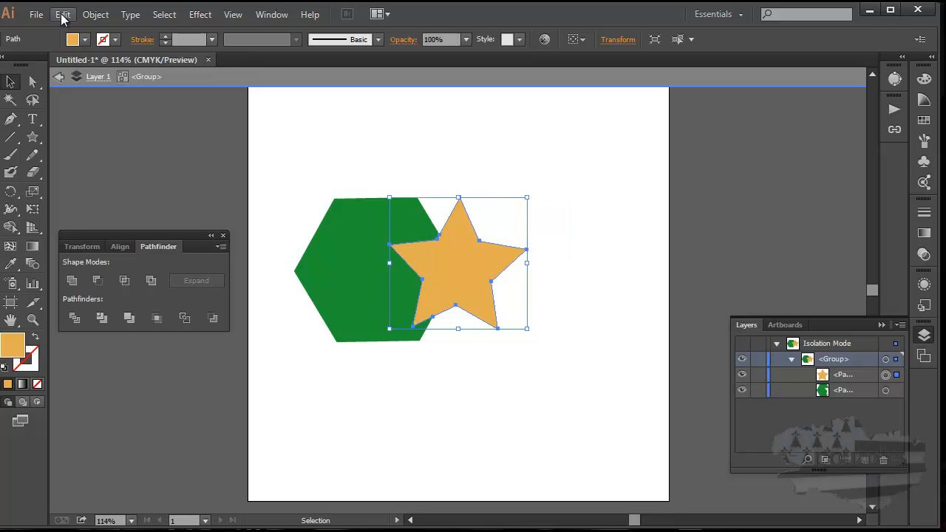
# Step: Draw an ellipse overlapping the upper-left corner of the hexagon
pyautogui.click(32, 137)
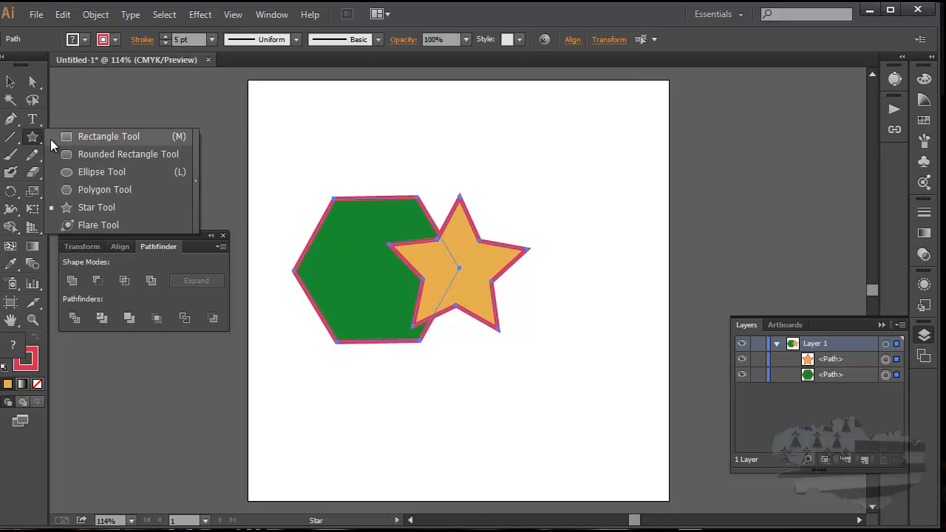
pyautogui.click(101, 171)
pyautogui.moveTo(301, 156); pyautogui.dragTo(400, 228)
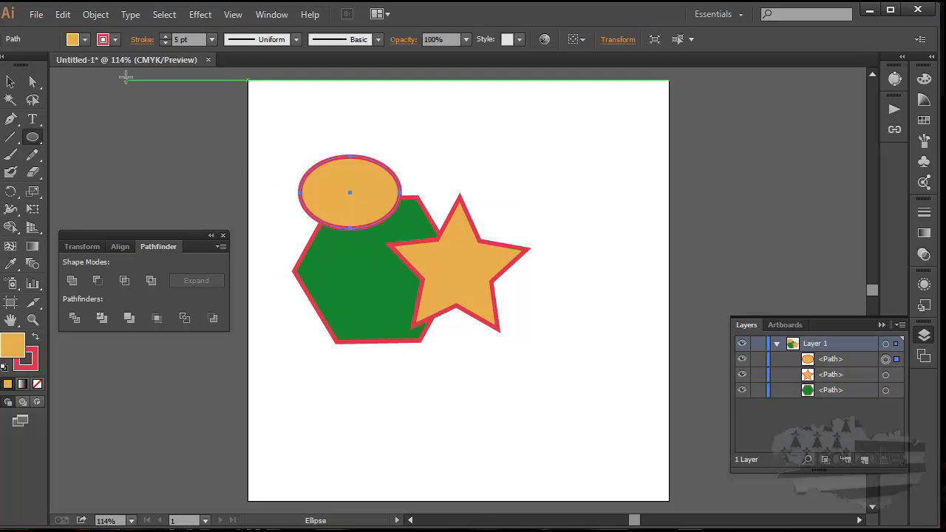
# Step: Apply Trim to the ellipse, star and hexagon together
pyautogui.click(10, 81)
pyautogui.moveTo(270, 199); pyautogui.dragTo(536, 399)
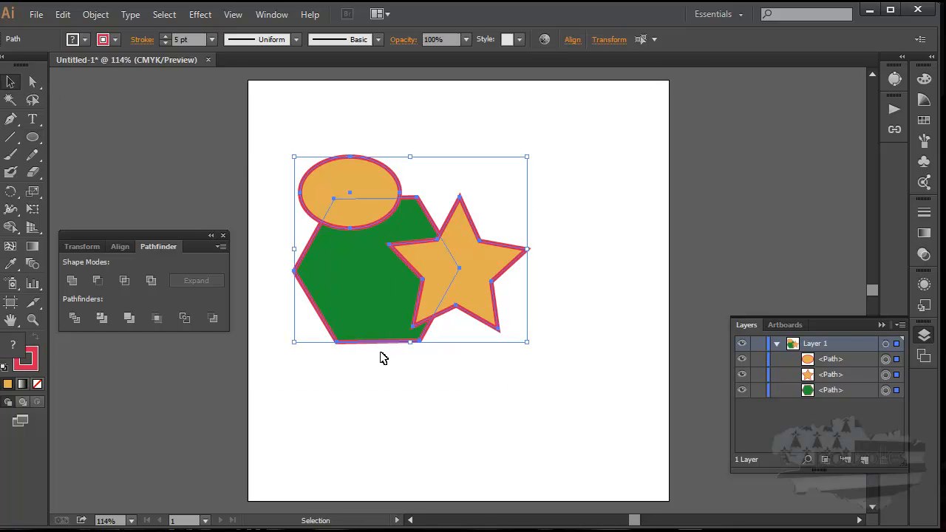
pyautogui.click(102, 318)
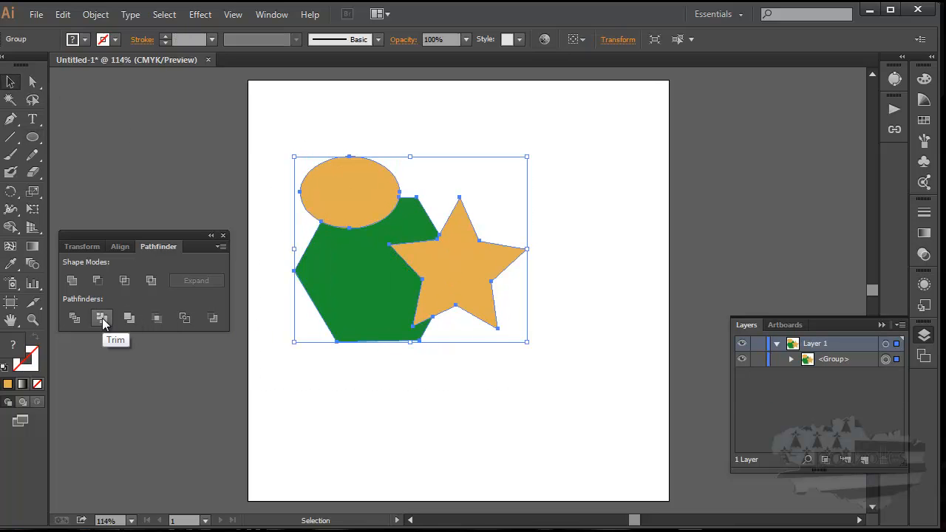
# Step: Isolate the trimmed group, list its paths, and move the star right and the ellipse upward off the hexagon
pyautogui.doubleClick(455, 289)
pyautogui.click(606, 333)
pyautogui.click(789, 360)
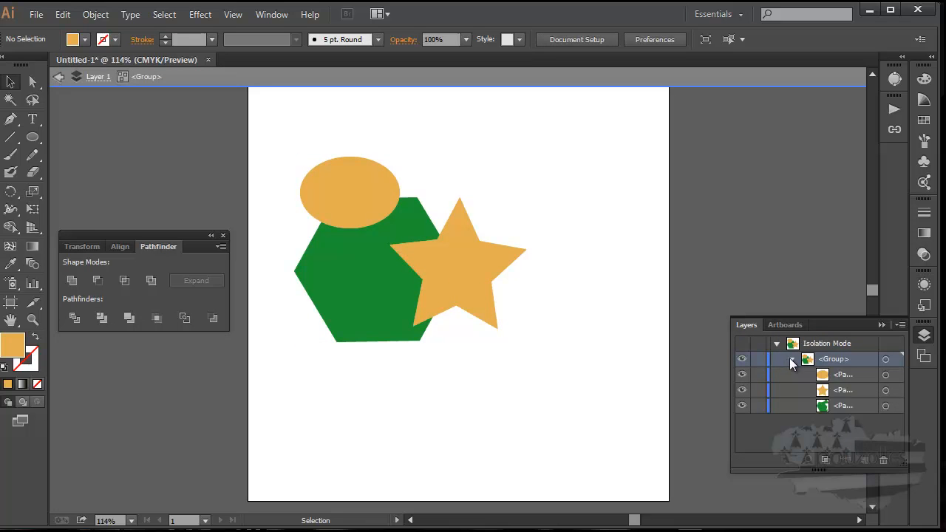
pyautogui.moveTo(474, 289); pyautogui.dragTo(550, 299)
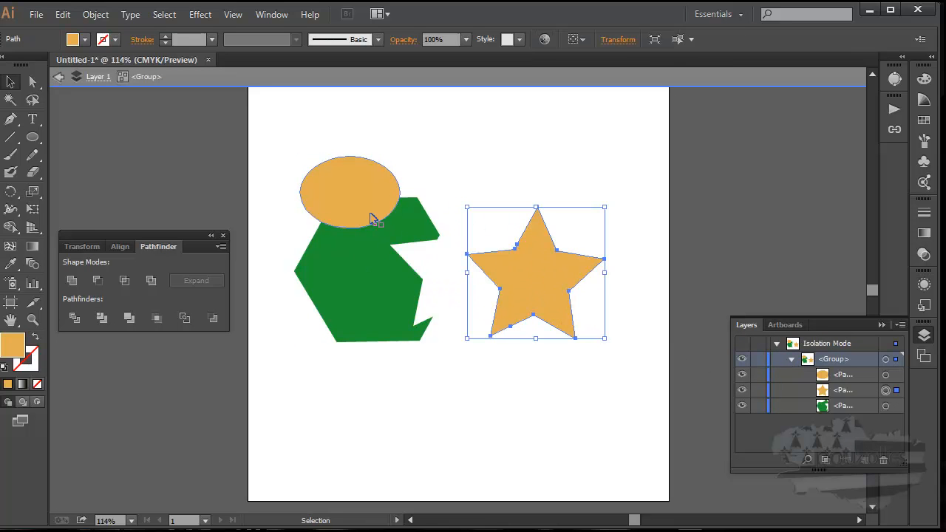
pyautogui.moveTo(360, 205); pyautogui.dragTo(357, 162)
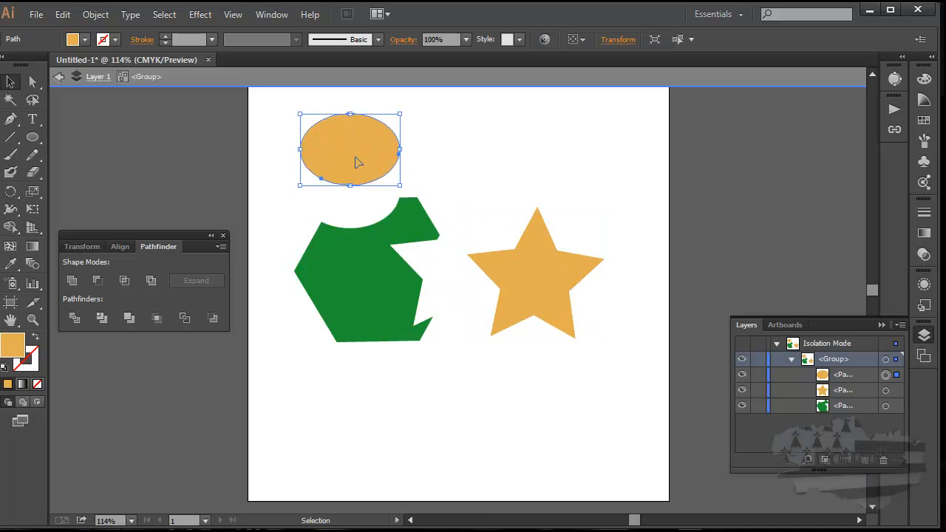
# Step: Undo the star and ellipse moves and the Trim on the three shapes
pyautogui.click(63, 14)
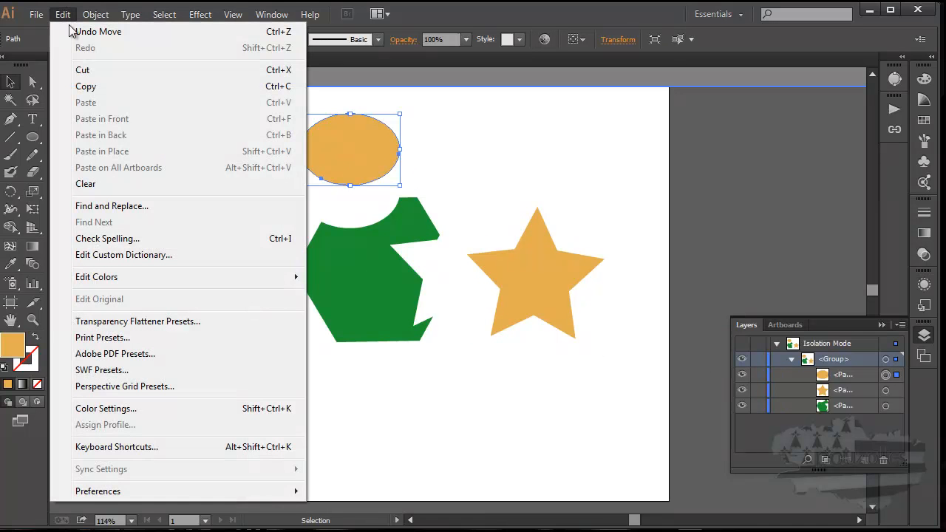
pyautogui.click(388, 426)
pyautogui.hotkey('ctrl', 'z')
pyautogui.hotkey('ctrl', 'z')
pyautogui.hotkey('ctrl', 'z')
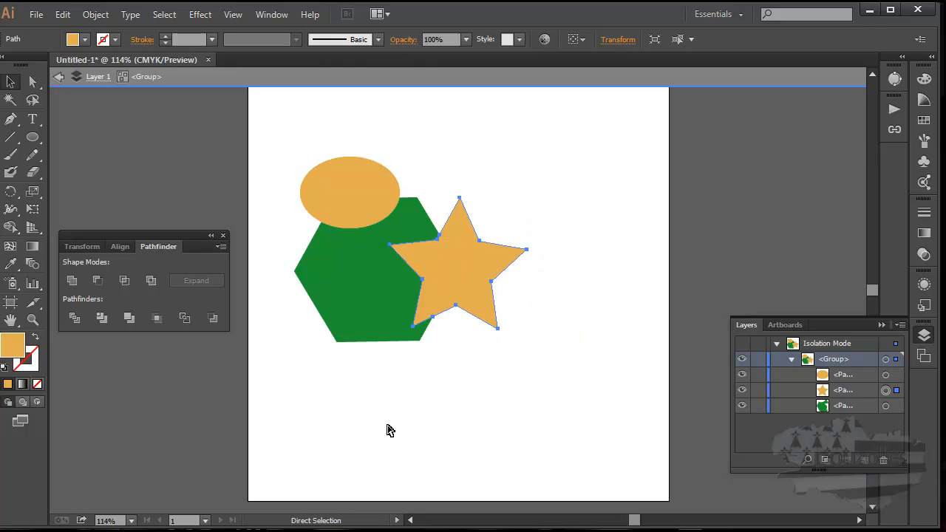
# Step: Draw a rectangle overlapping the lower-left corner of the hexagon
pyautogui.click(32, 139)
pyautogui.click(32, 139)
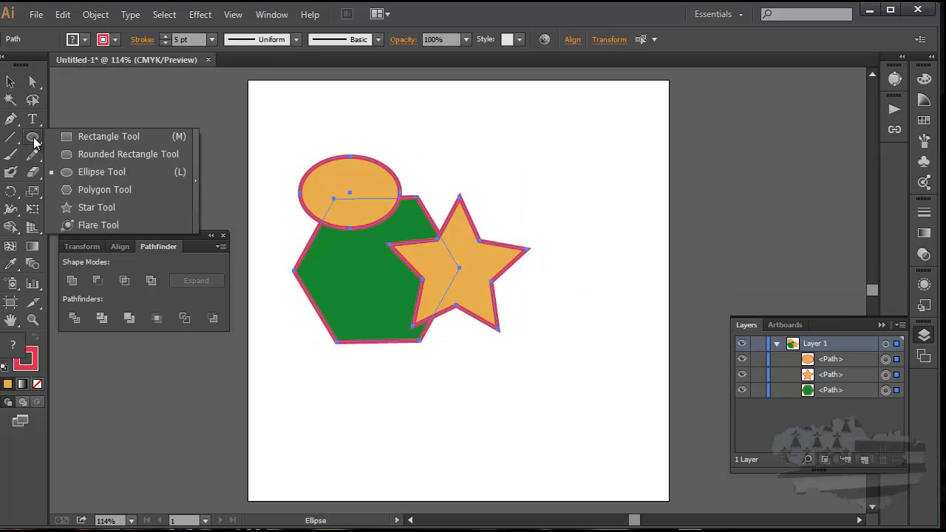
pyautogui.click(92, 137)
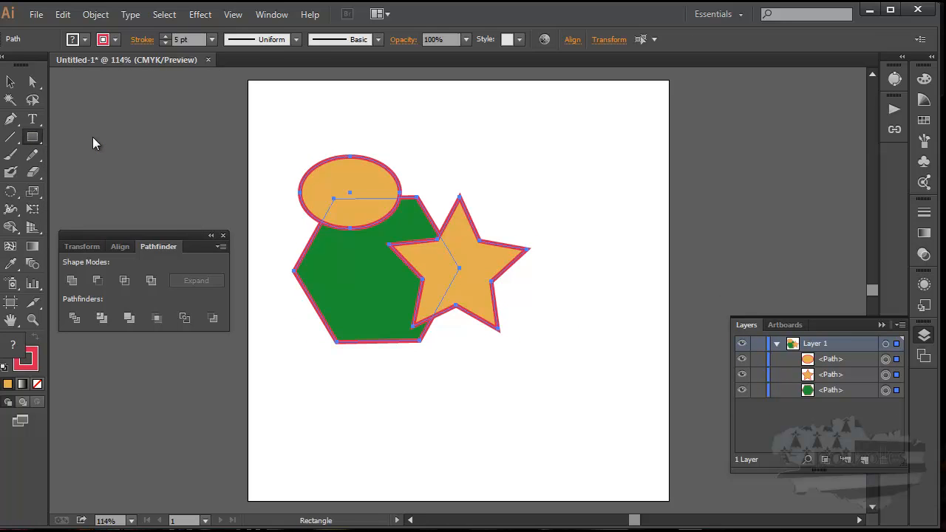
pyautogui.moveTo(277, 315)
pyautogui.mouseDown()
pyautogui.moveTo(351, 342)
pyautogui.moveTo(401, 397)
pyautogui.mouseUp()
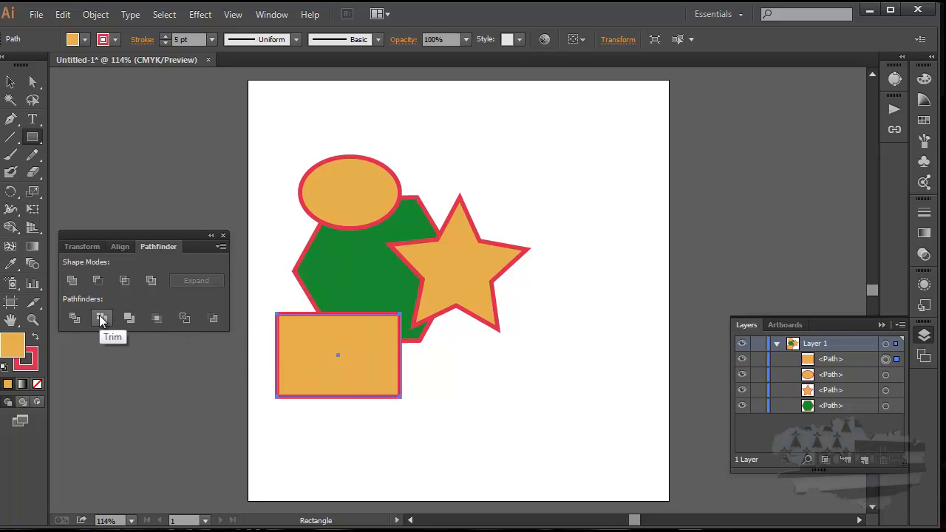
# Step: Apply Trim to all four shapes: the rectangle, ellipse, star and hexagon
pyautogui.click(15, 86)
pyautogui.moveTo(273, 148); pyautogui.dragTo(452, 417)
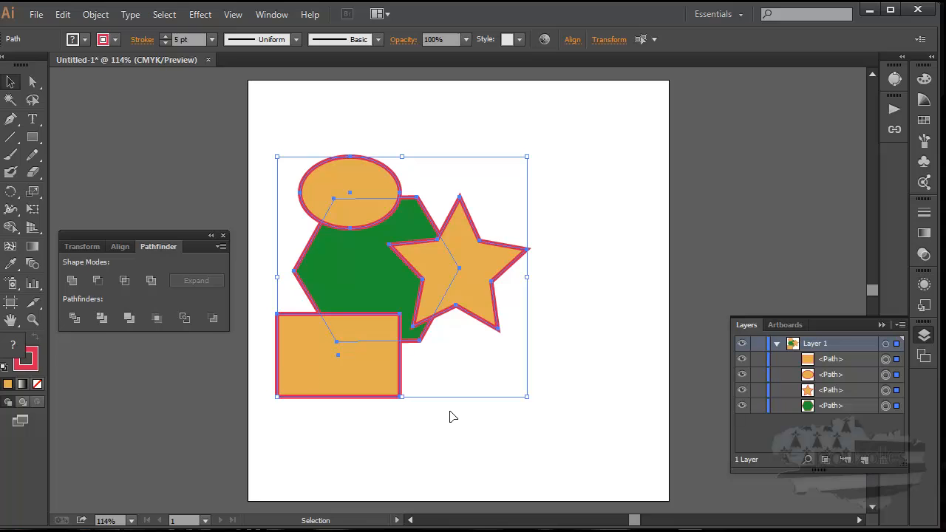
pyautogui.click(102, 318)
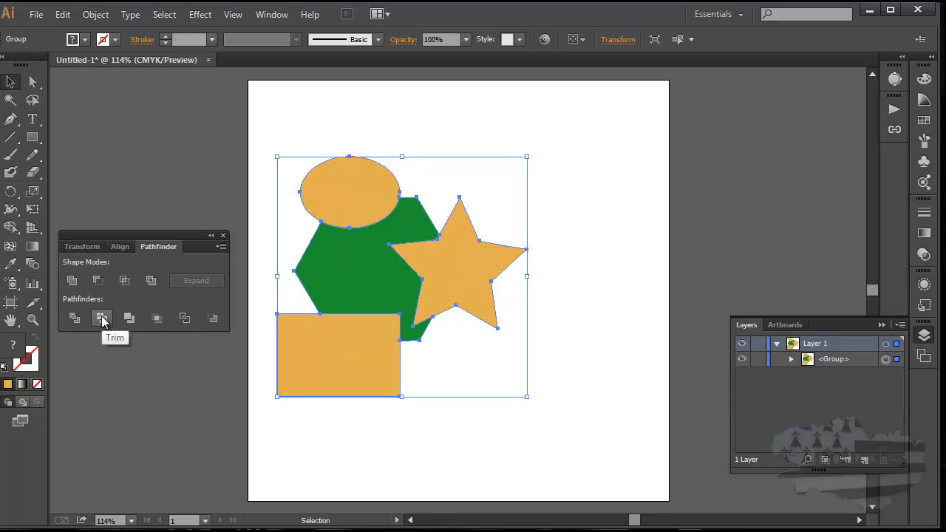
# Step: Isolate the trimmed group and move the rectangle down, the star right and the ellipse up, away from the hexagon
pyautogui.doubleClick(353, 354)
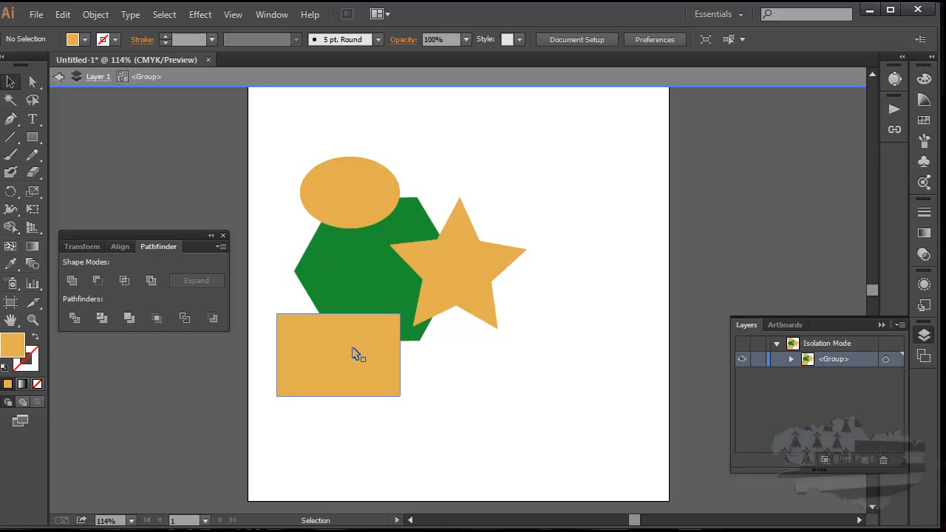
pyautogui.moveTo(341, 361); pyautogui.dragTo(344, 403)
pyautogui.moveTo(469, 300); pyautogui.dragTo(518, 295)
pyautogui.moveTo(361, 206); pyautogui.dragTo(362, 167)
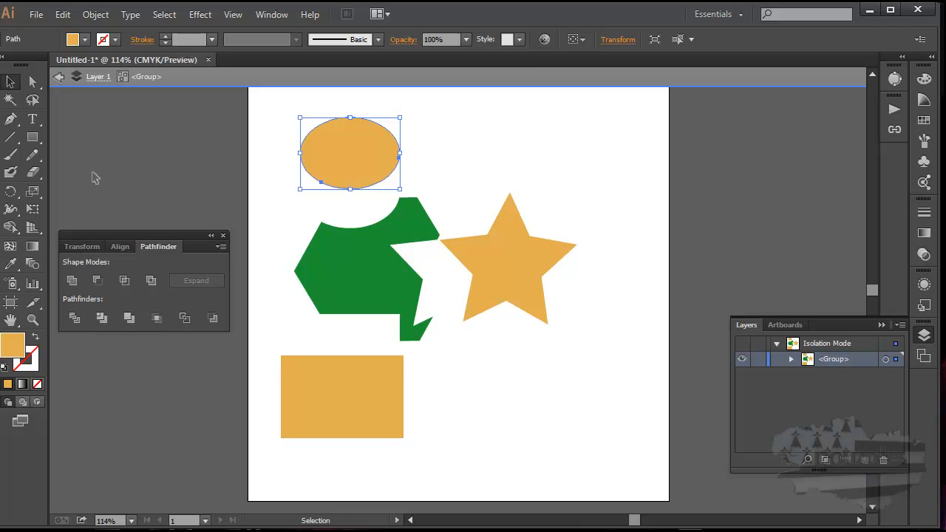
# Step: Undo the three piece moves and the Trim on the four shapes
pyautogui.hotkey('ctrl', 'z')
pyautogui.hotkey('ctrl', 'z')
pyautogui.hotkey('ctrl', 'z')
pyautogui.hotkey('ctrl', 'z')
pyautogui.hotkey('ctrl', 'z')
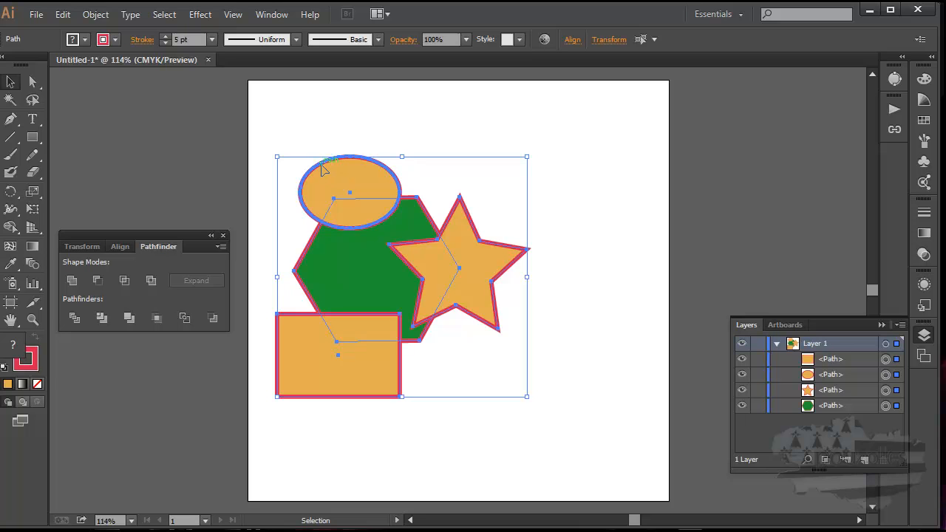
# Step: Try deleting the ellipse in isolation, and undo back to before the rectangle was drawn
pyautogui.doubleClick(330, 178)
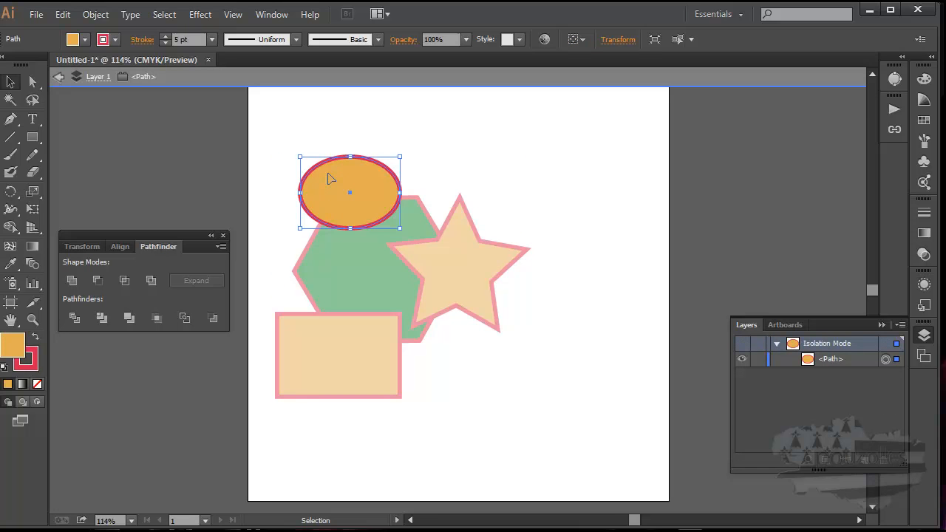
pyautogui.press('Delete')
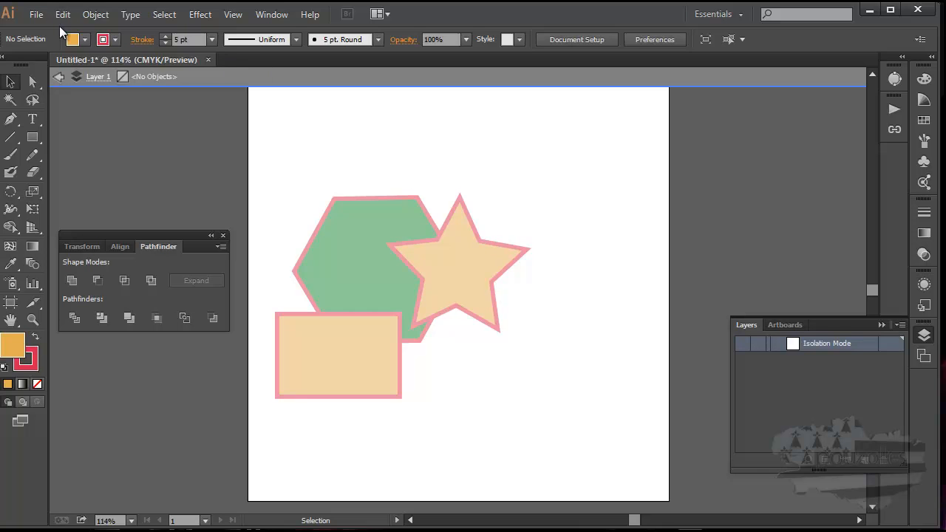
pyautogui.hotkey('ctrl', 'z')
pyautogui.hotkey('ctrl', 'z')
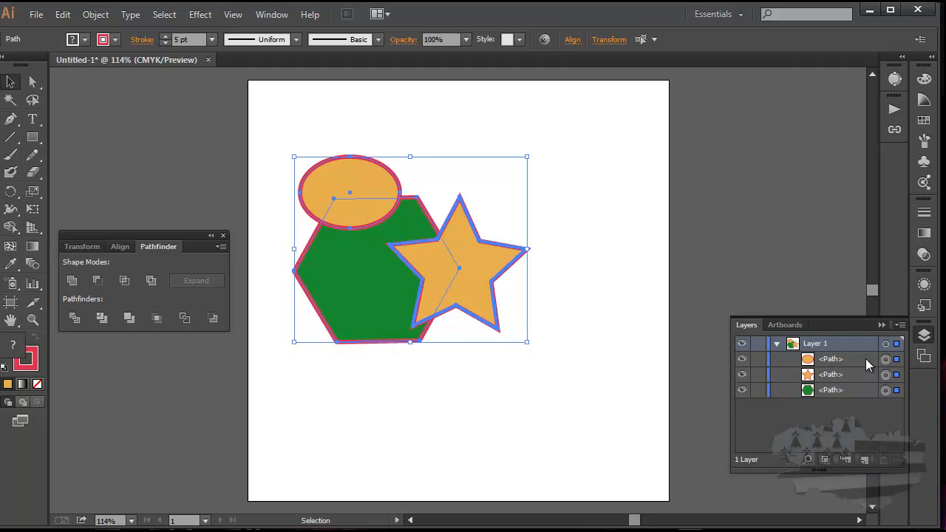
# Step: Delete only the ellipse, keeping the star and the hexagon
pyautogui.click(886, 359)
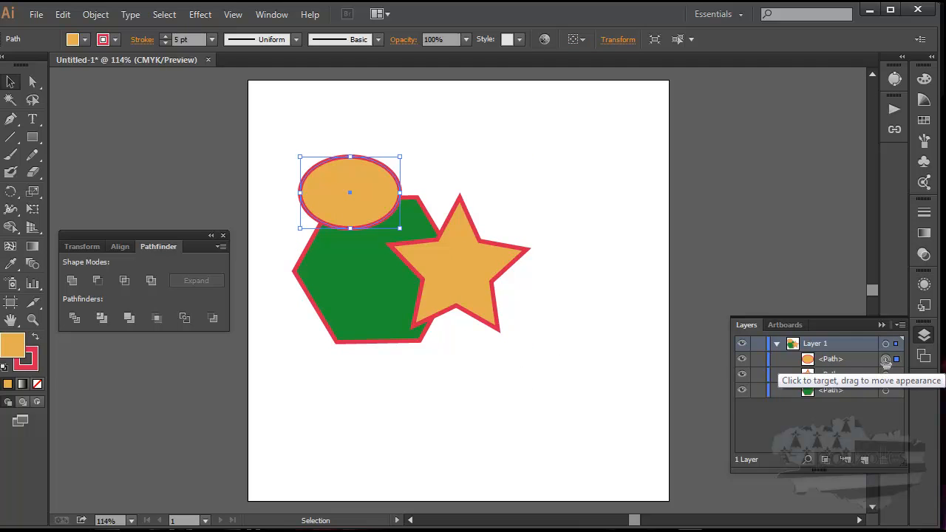
pyautogui.press('Delete')
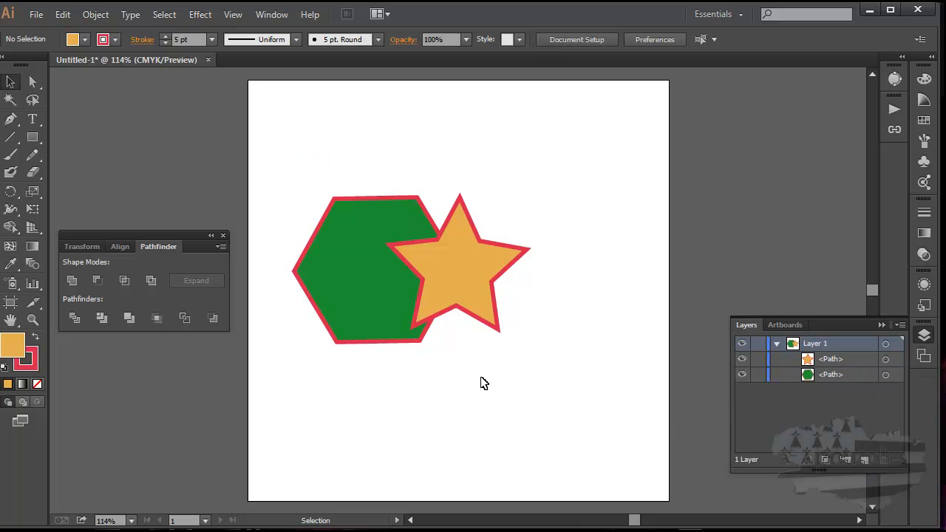
# Step: Apply Crop to both the hexagon and the star, and list the paths inside the resulting group
pyautogui.moveTo(276, 175); pyautogui.dragTo(563, 375)
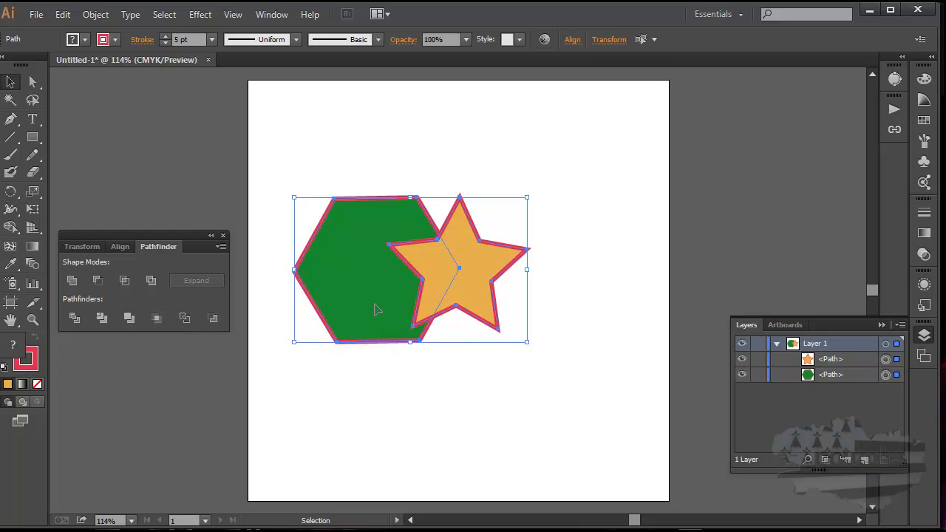
pyautogui.click(156, 318)
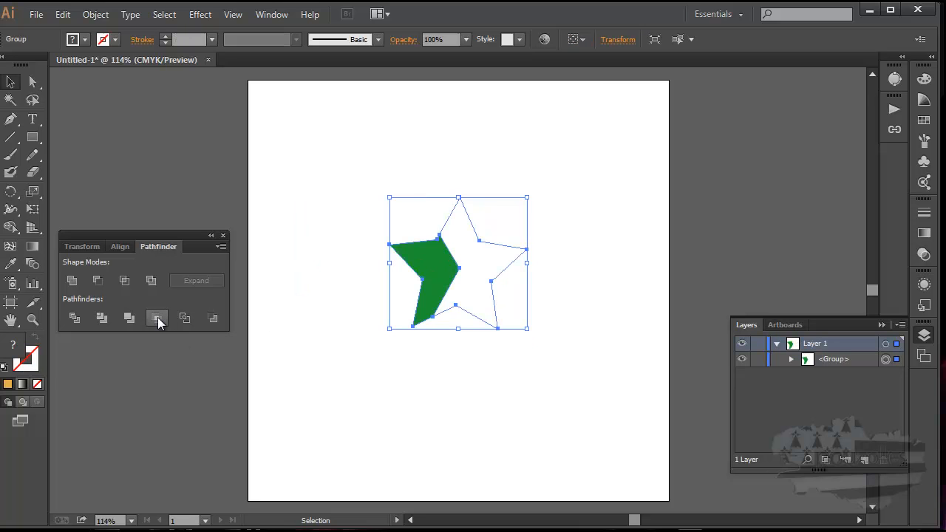
pyautogui.click(792, 359)
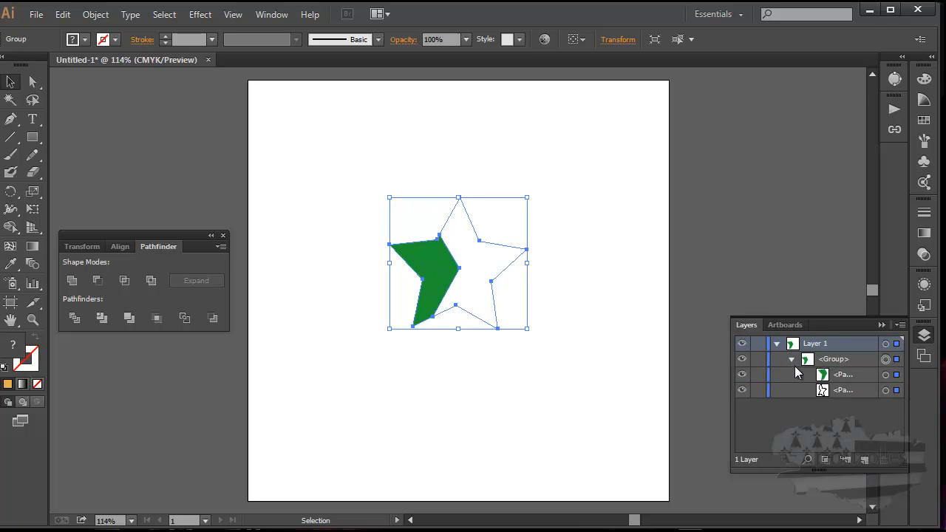
pyautogui.click(833, 380)
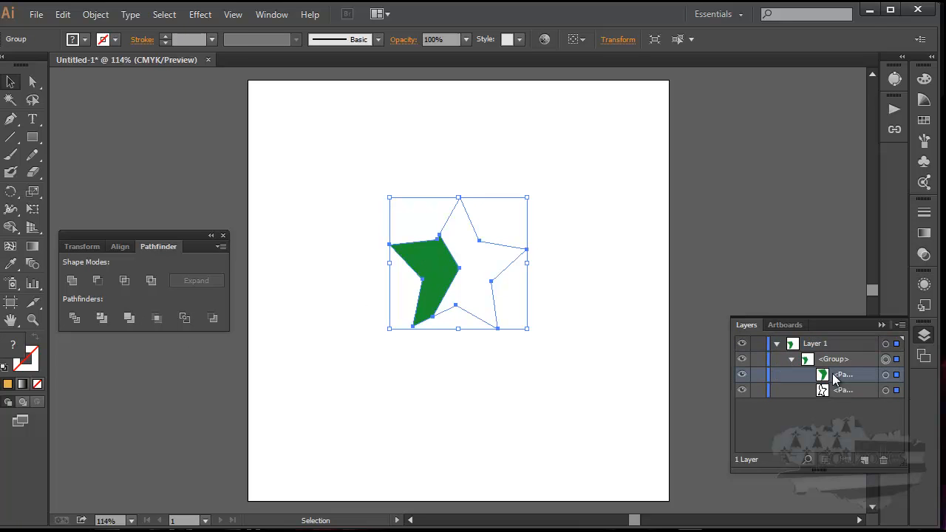
# Step: Isolate the cropped group, move the green piece up and away from the star, and try to move the unfilled path
pyautogui.click(494, 274)
pyautogui.doubleClick(440, 280)
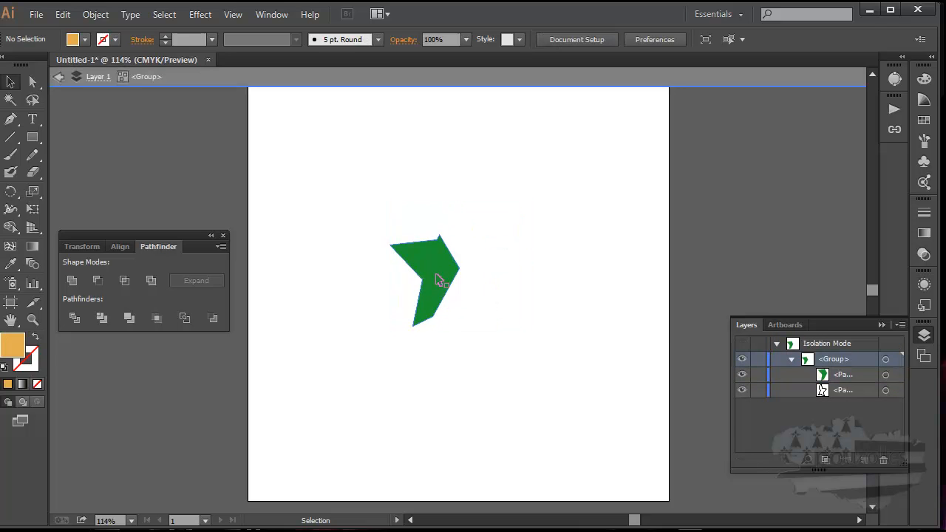
pyautogui.click(442, 283)
pyautogui.moveTo(442, 285); pyautogui.dragTo(540, 223)
pyautogui.click(887, 390)
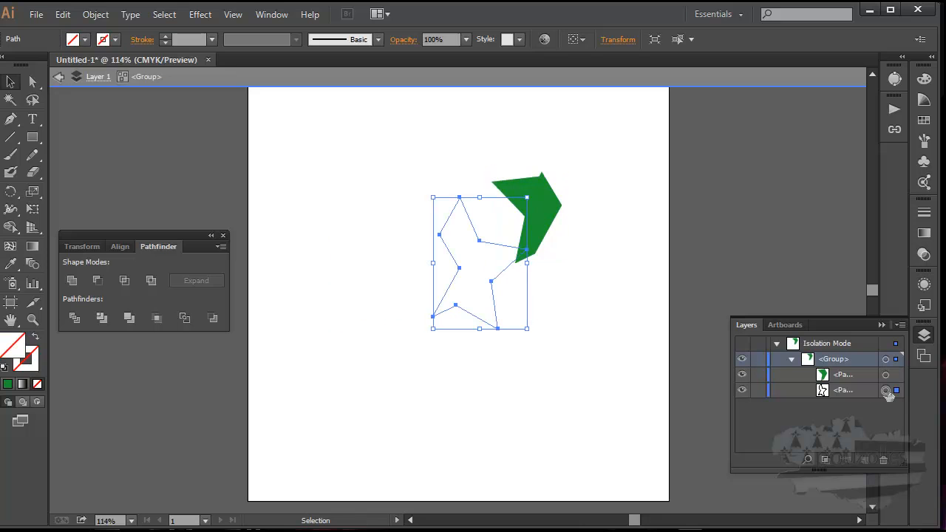
pyautogui.moveTo(476, 284); pyautogui.dragTo(406, 302)
pyautogui.moveTo(473, 285); pyautogui.dragTo(432, 321)
# Step: Delete both pieces of the cropped group, and draw a wide ellipse in the upper part of the artboard
pyautogui.moveTo(378, 151); pyautogui.dragTo(596, 379)
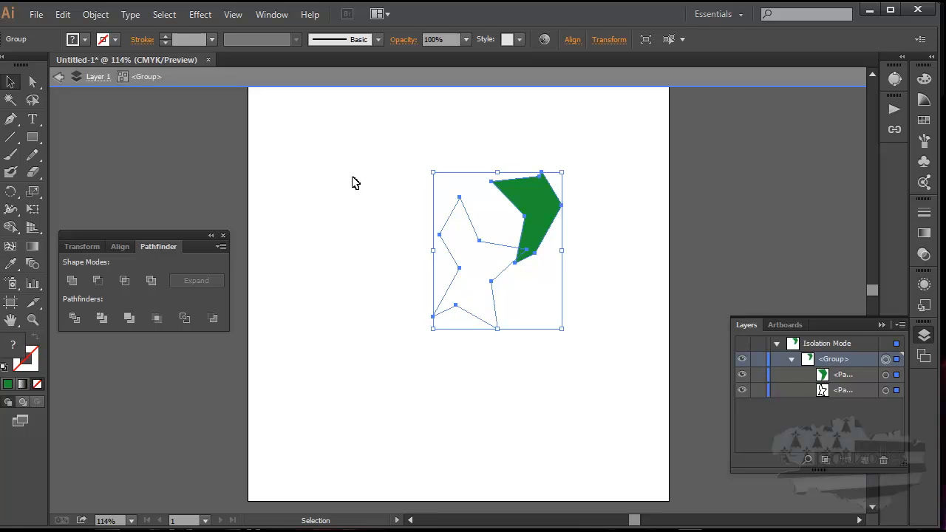
pyautogui.press('Delete')
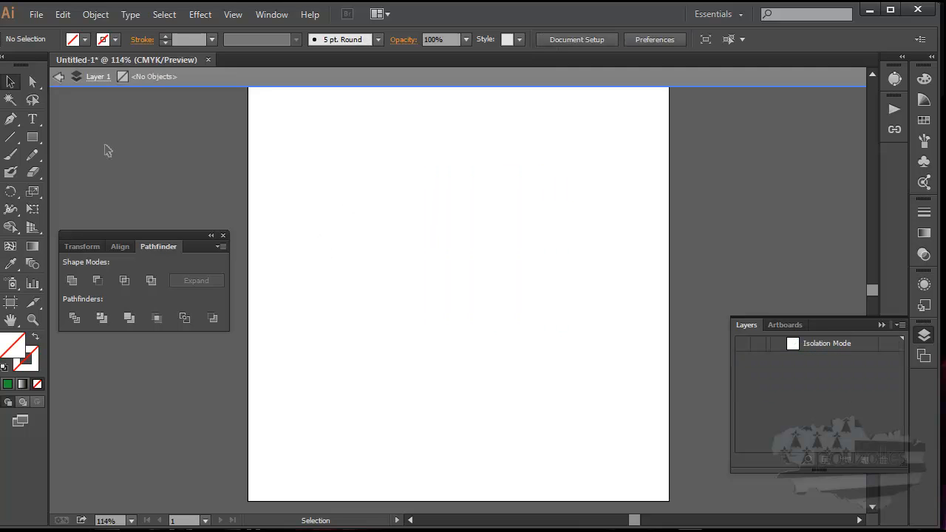
pyautogui.moveTo(34, 142); pyautogui.dragTo(91, 172)
pyautogui.moveTo(292, 203); pyautogui.dragTo(457, 261)
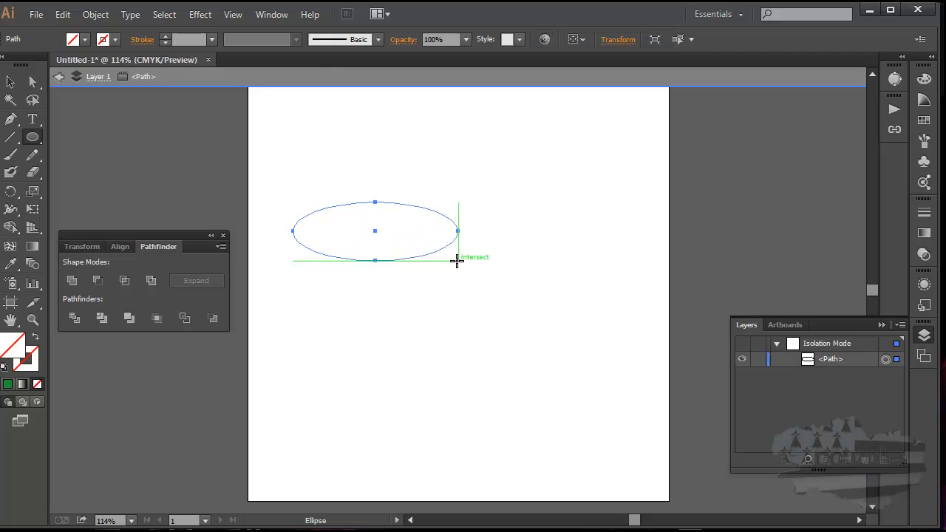
# Step: Duplicate the ellipse horizontally to the right so that the copy partly overlaps the original
pyautogui.click(9, 82)
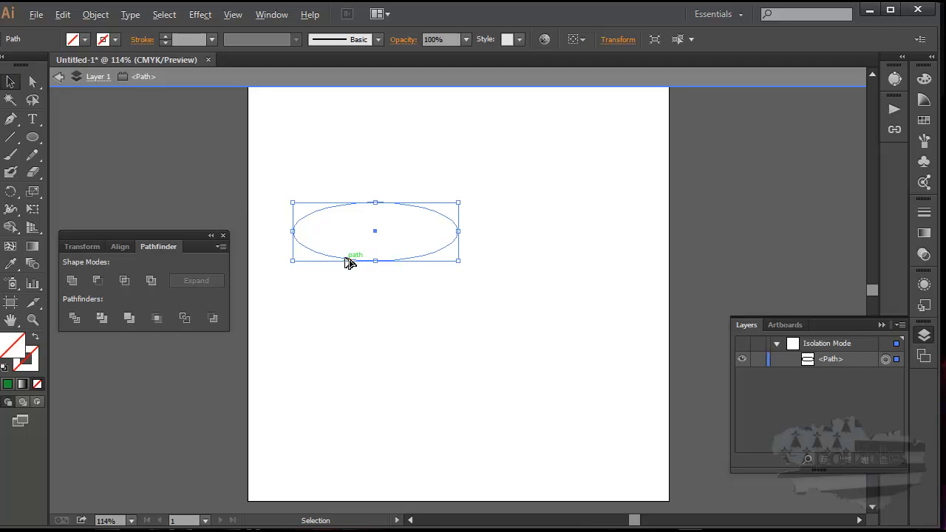
pyautogui.moveTo(352, 263); pyautogui.dragTo(461, 262)
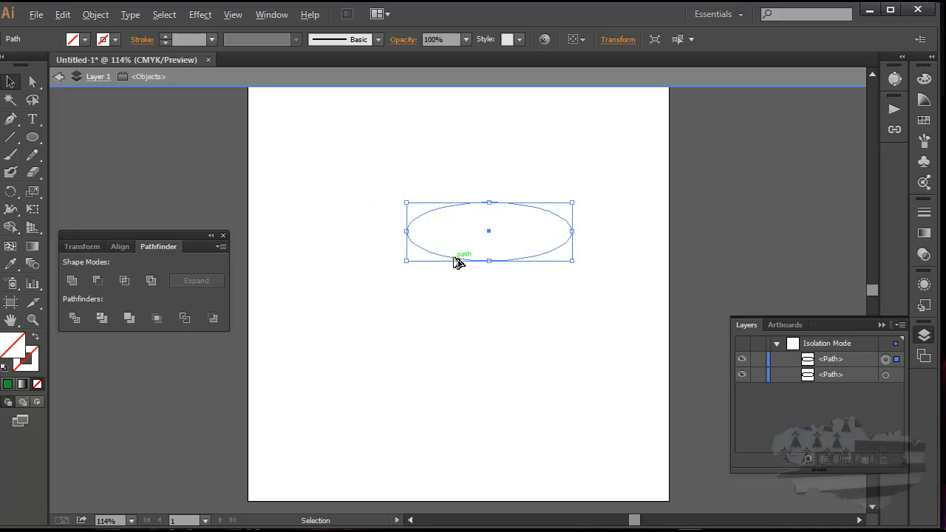
pyautogui.press('alt')
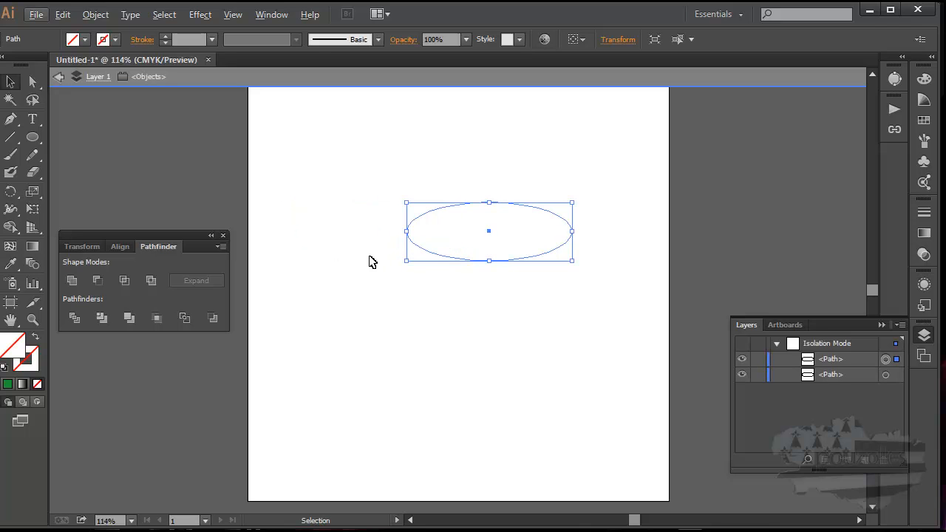
# Step: Fill both ellipses with the green 29CC40
pyautogui.moveTo(275, 139); pyautogui.dragTo(610, 343)
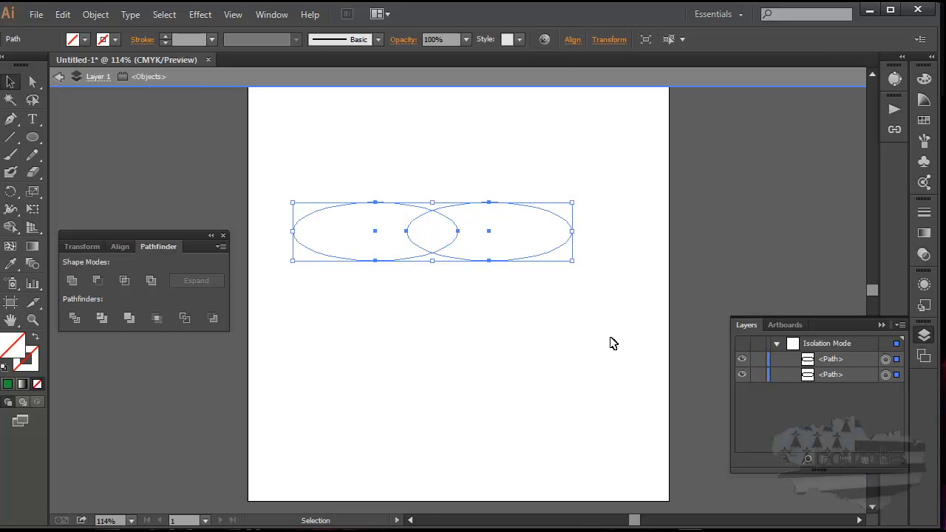
pyautogui.doubleClick(15, 352)
pyautogui.click(428, 212)
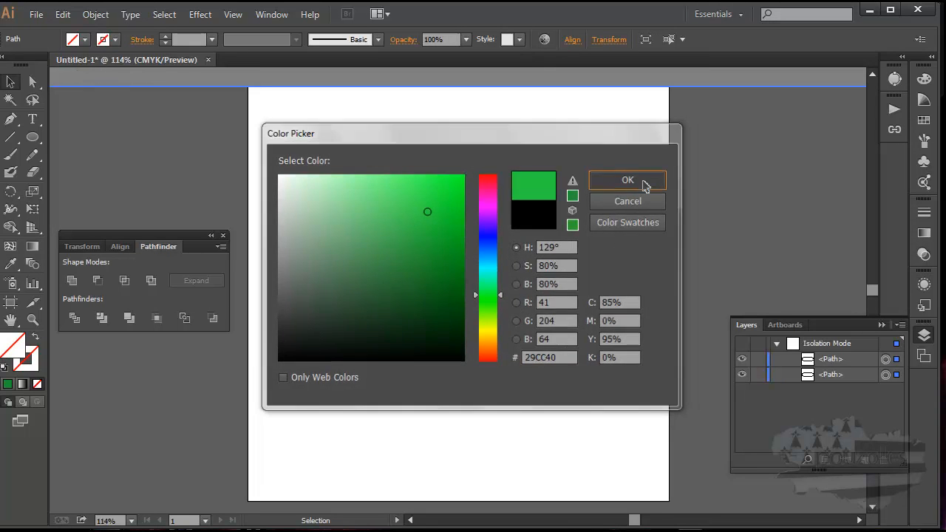
pyautogui.click(627, 180)
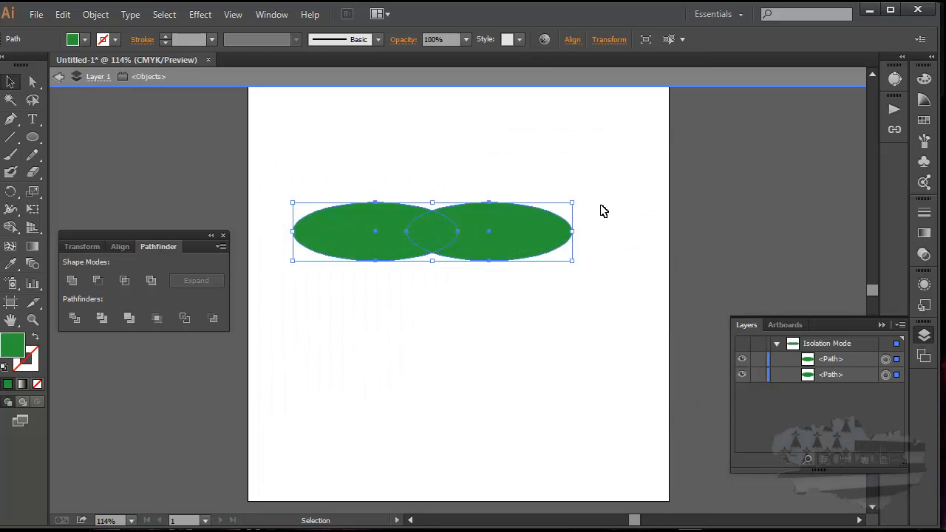
# Step: Give both ellipses a golden yellow stroke with a weight of 5 pt
pyautogui.doubleClick(36, 367)
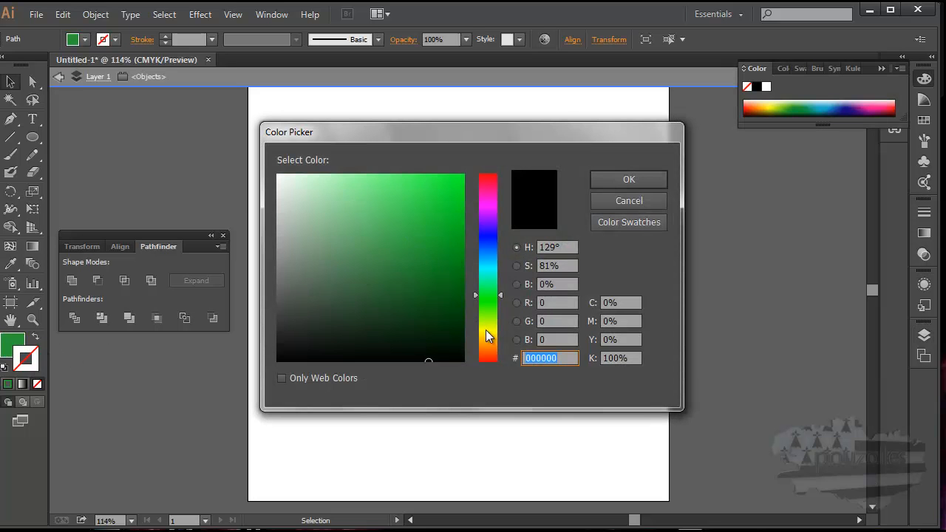
pyautogui.click(488, 336)
pyautogui.click(412, 220)
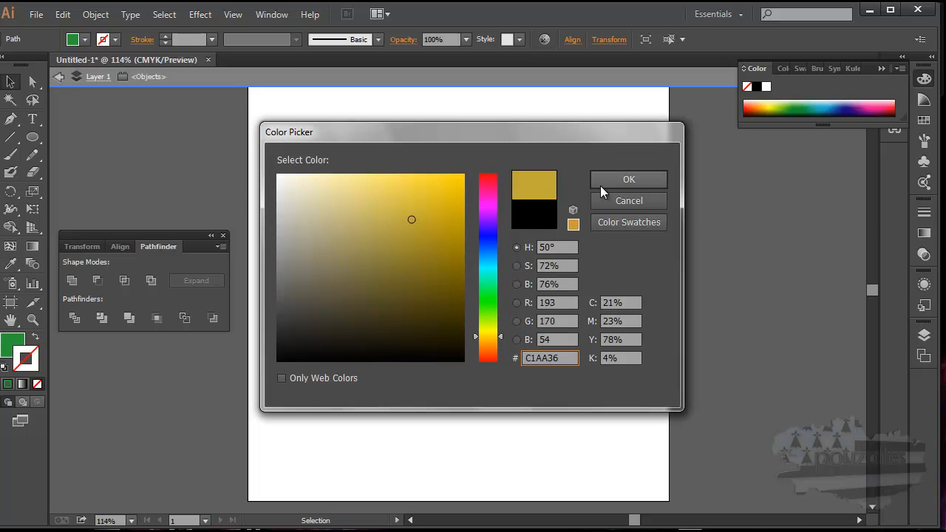
pyautogui.click(411, 187)
pyautogui.click(629, 180)
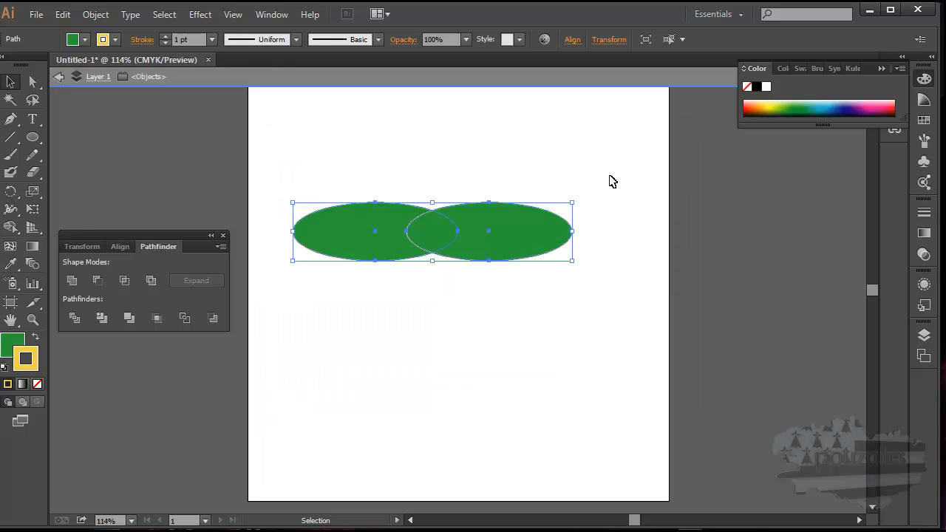
pyautogui.click(212, 39)
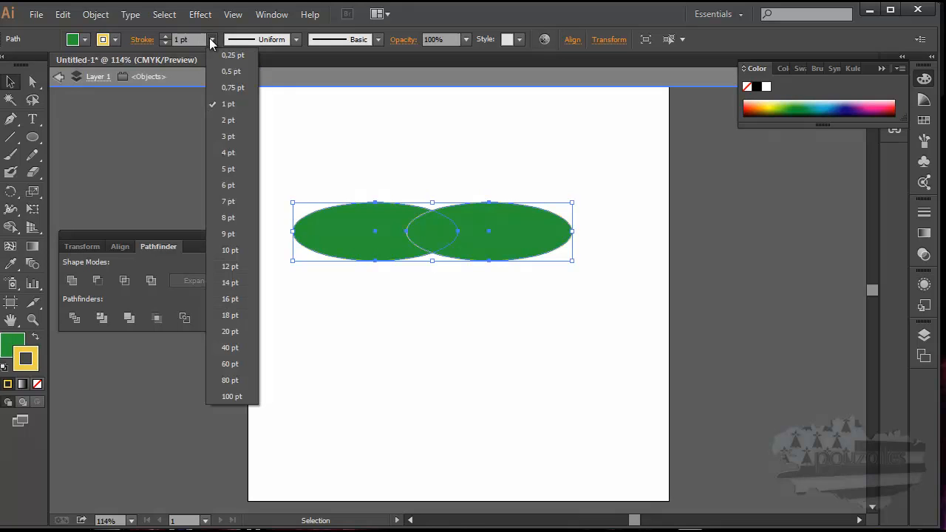
pyautogui.click(228, 170)
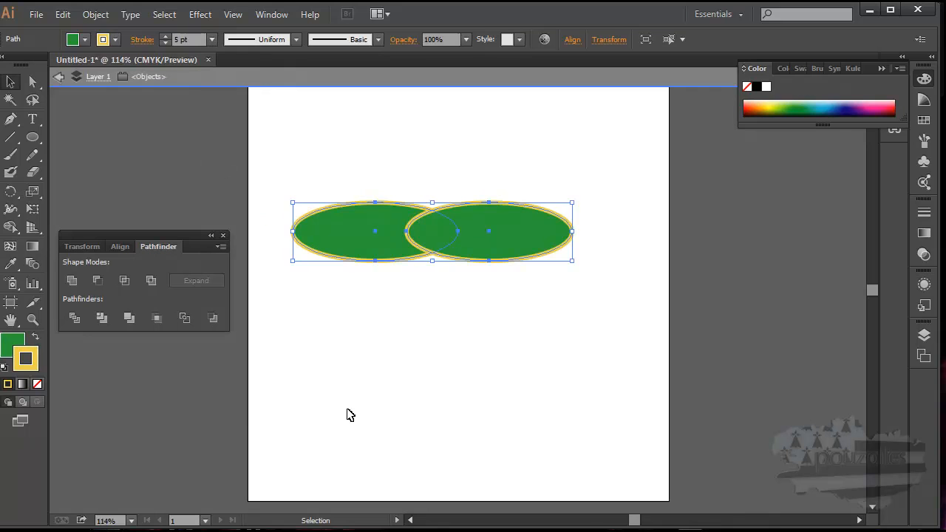
pyautogui.click(407, 436)
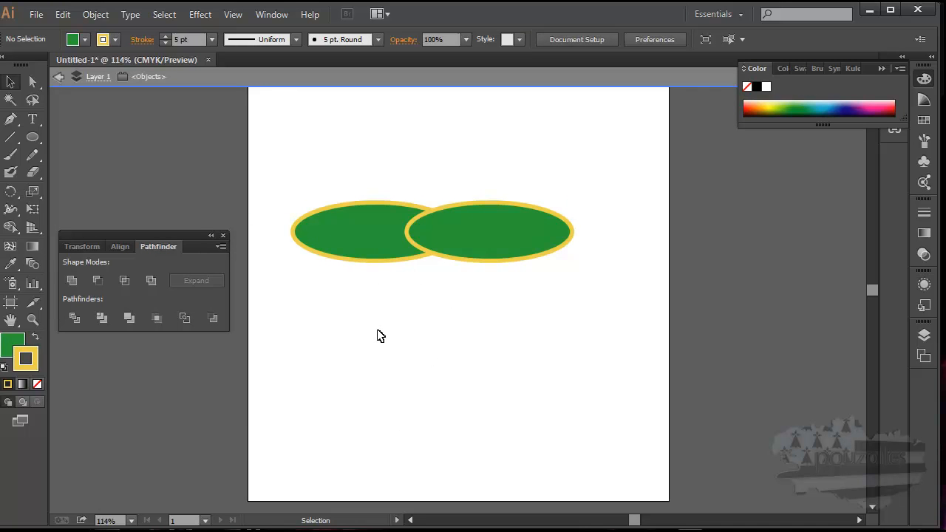
# Step: Merge the two overlapping ellipses into one shape with Unite
pyautogui.click(71, 279)
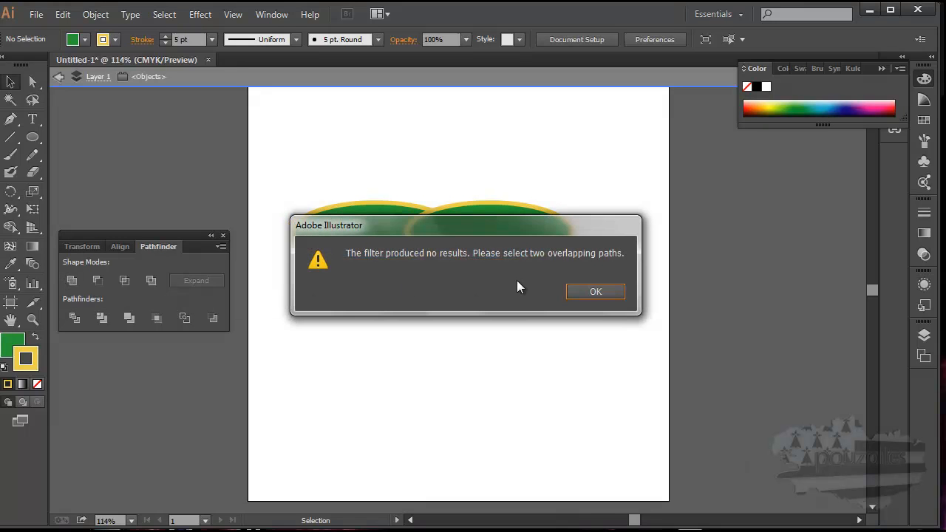
pyautogui.click(594, 293)
pyautogui.moveTo(281, 182); pyautogui.dragTo(604, 335)
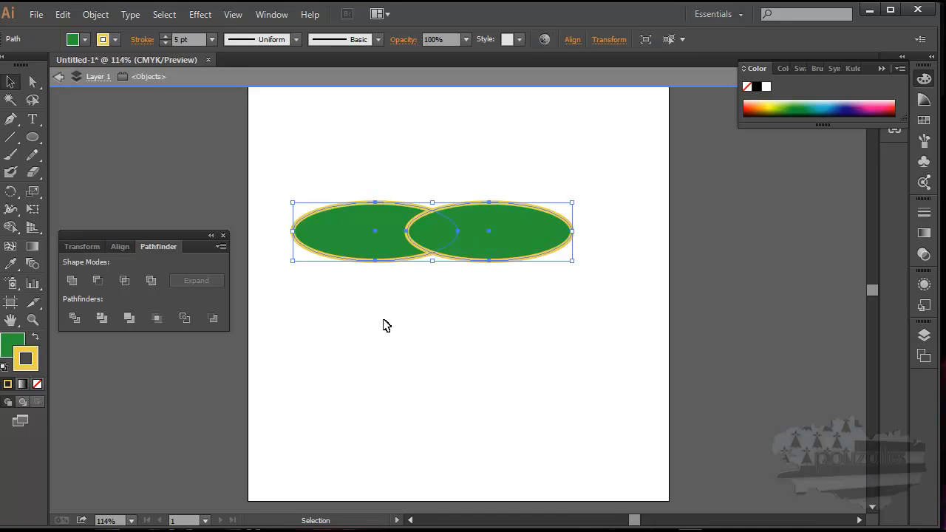
pyautogui.click(72, 281)
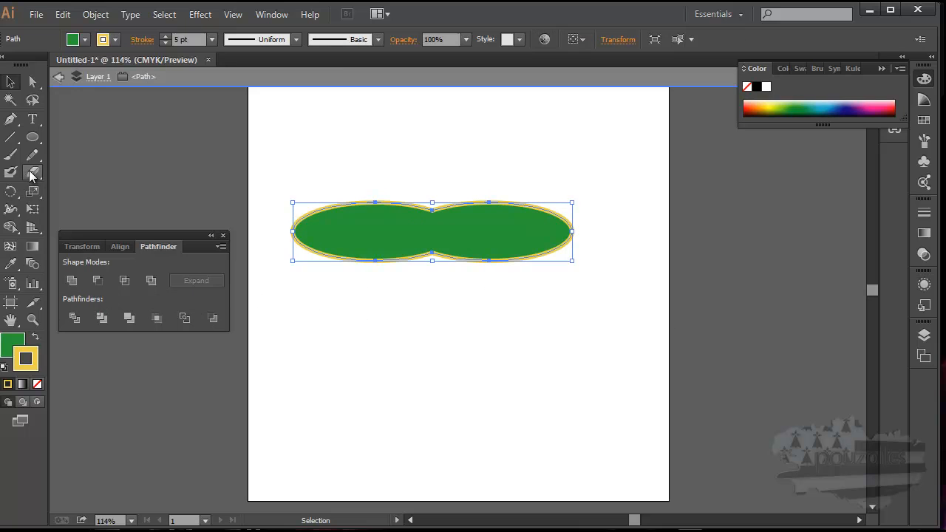
# Step: Draw a third ellipse of about 391 × 77 px over the lower half of the united shape
pyautogui.click(33, 138)
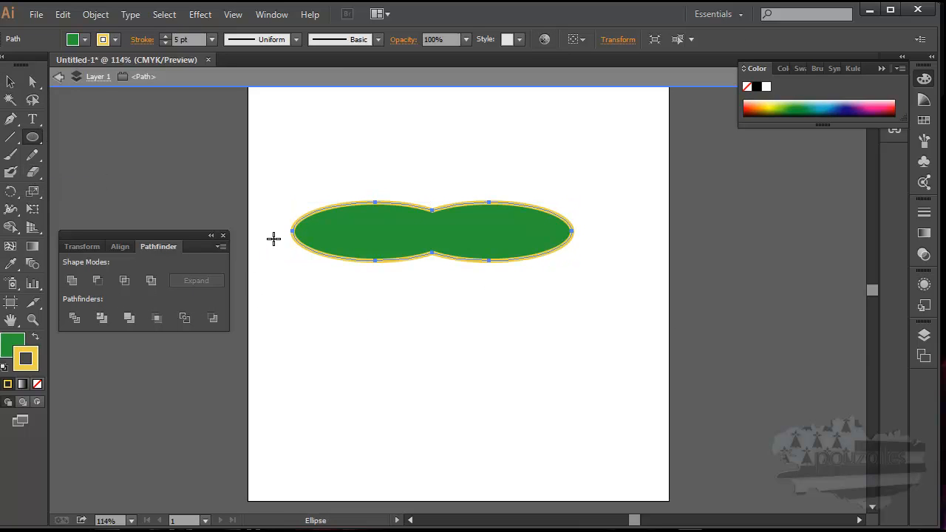
pyautogui.moveTo(277, 232)
pyautogui.mouseDown()
pyautogui.moveTo(617, 283)
pyautogui.moveTo(611, 293)
pyautogui.moveTo(606, 276)
pyautogui.moveTo(607, 296)
pyautogui.mouseUp()
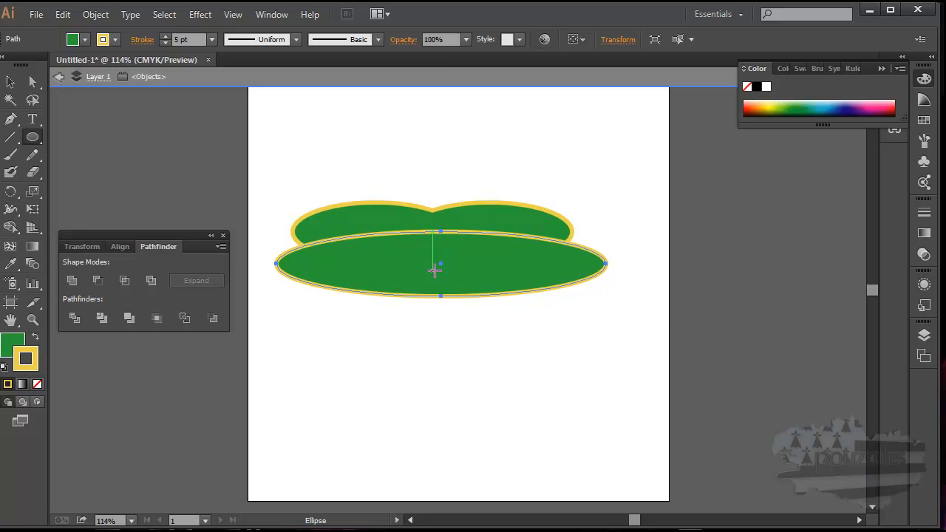
pyautogui.click(434, 270)
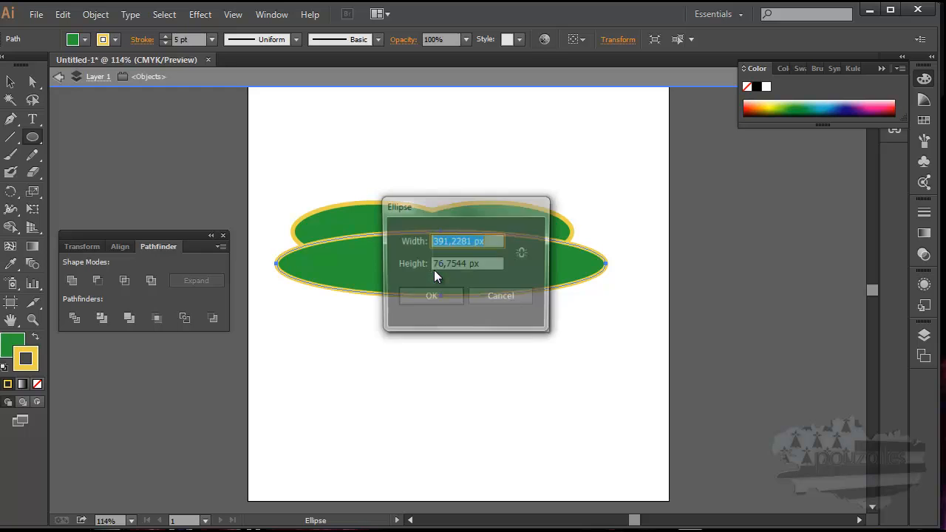
pyautogui.click(502, 298)
pyautogui.click(10, 82)
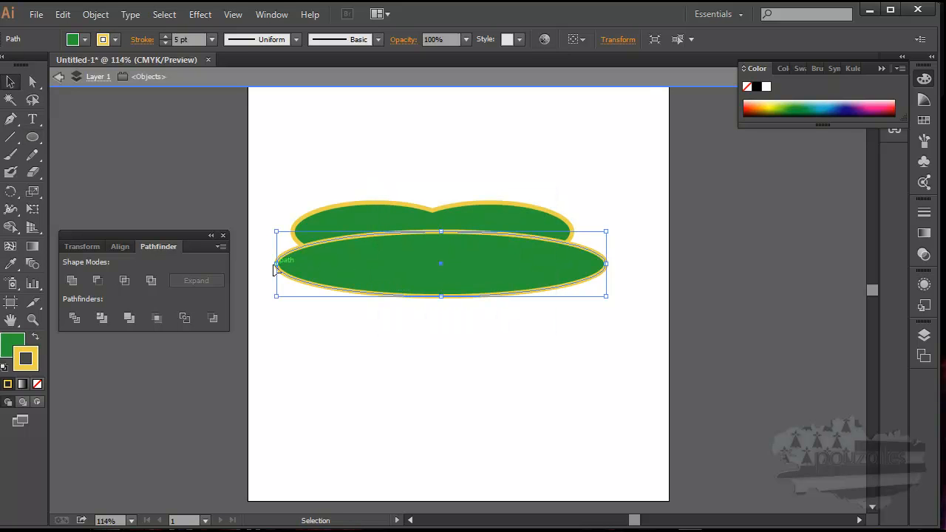
# Step: Shift the third ellipse slightly up, and widen it on both sides well beyond the united shape
pyautogui.moveTo(436, 284); pyautogui.dragTo(434, 276)
pyautogui.moveTo(606, 254); pyautogui.dragTo(645, 255)
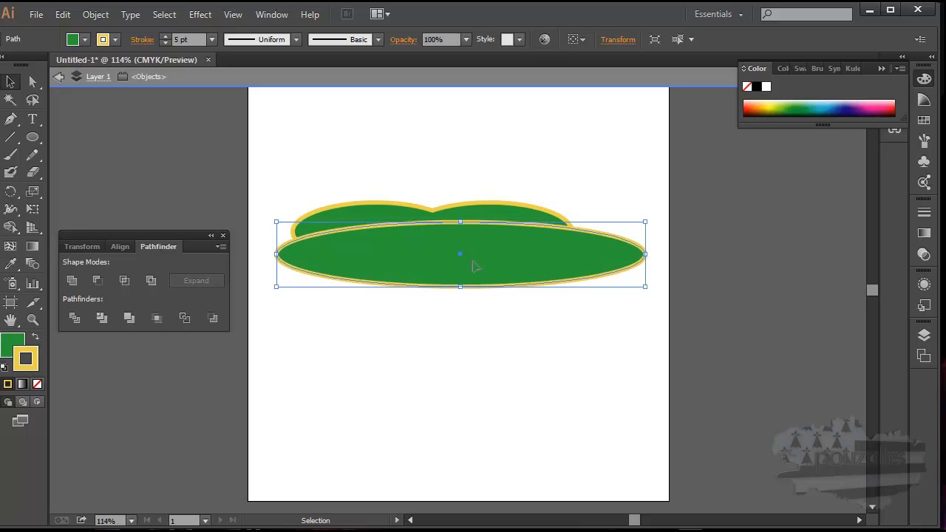
pyautogui.moveTo(277, 254); pyautogui.dragTo(217, 255)
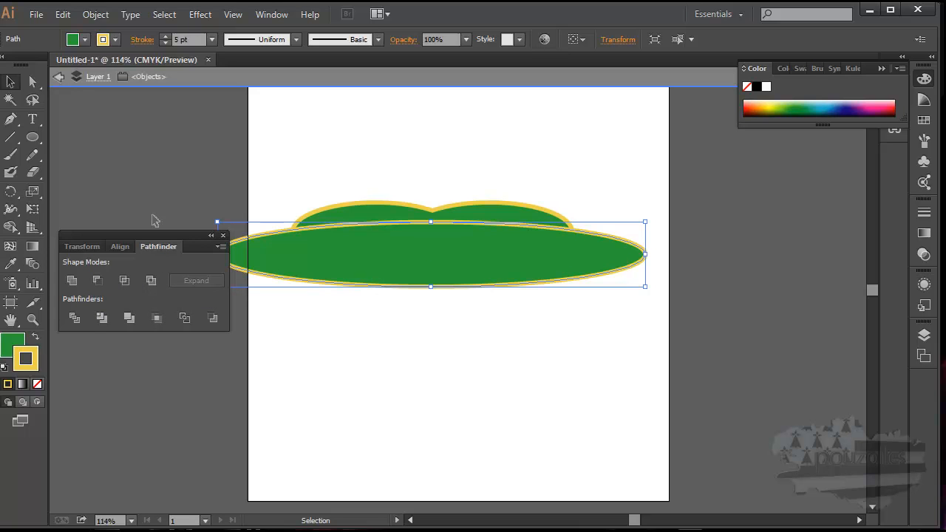
# Step: Subtract the third ellipse from the united shape with Minus Front, and make the remaining shape taller and slightly wider
pyautogui.moveTo(169, 159); pyautogui.dragTo(670, 422)
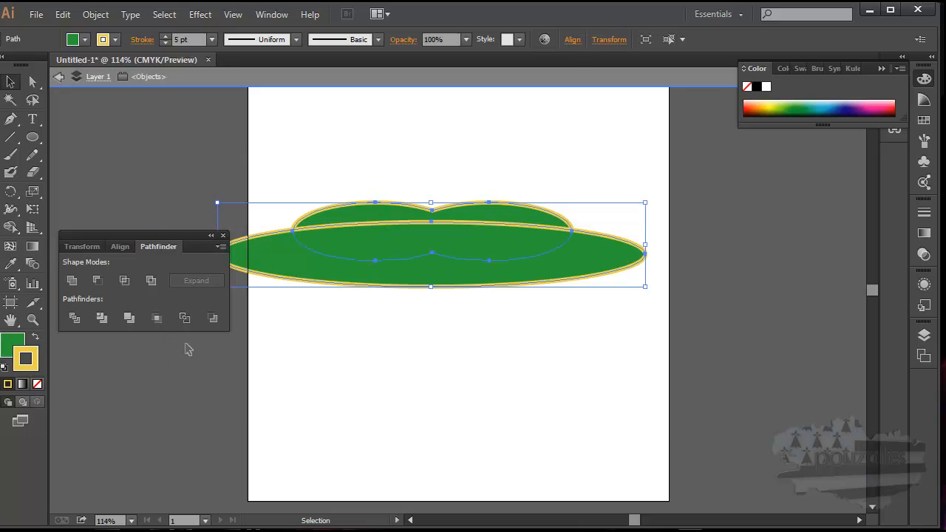
pyautogui.click(99, 279)
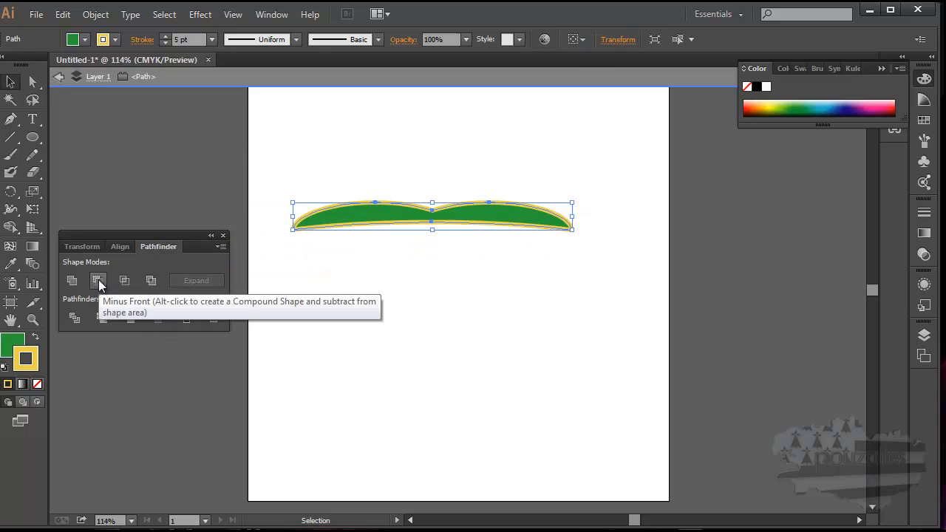
pyautogui.moveTo(434, 231); pyautogui.dragTo(434, 257)
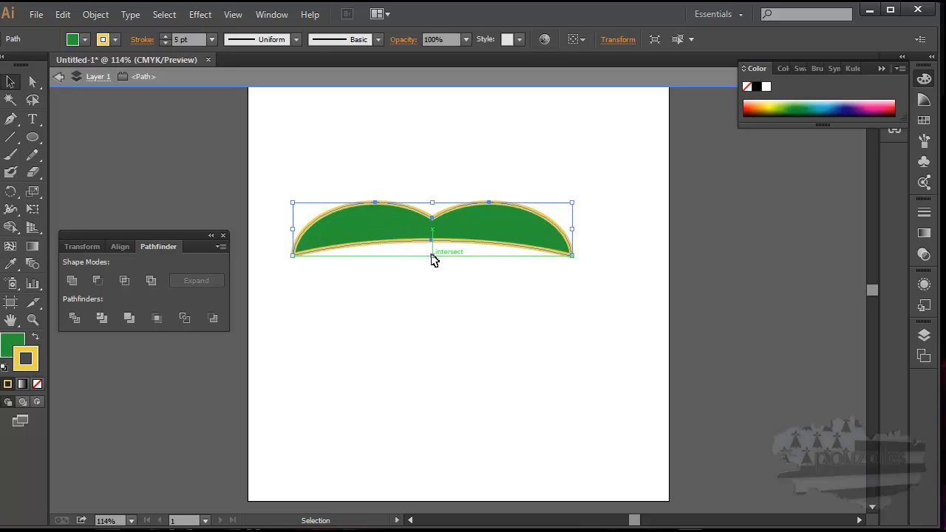
pyautogui.moveTo(293, 204); pyautogui.dragTo(282, 201)
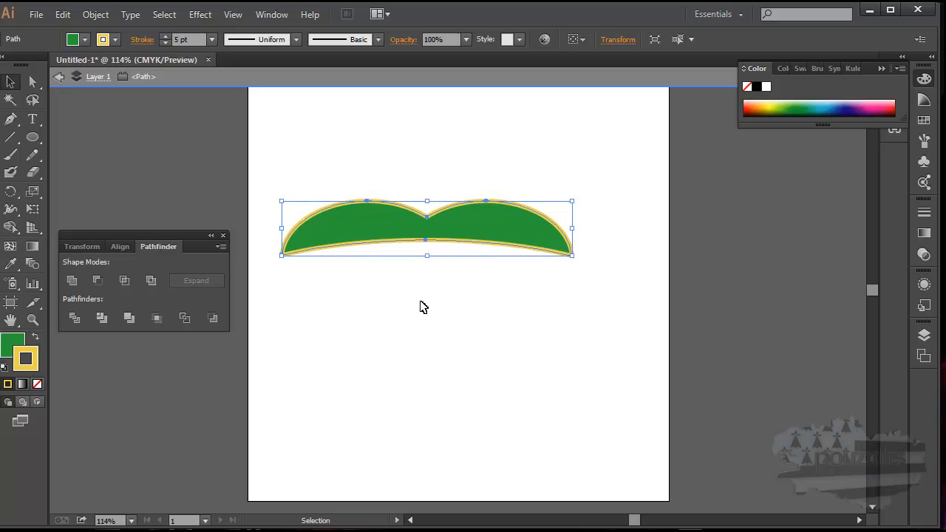
pyautogui.moveTo(573, 200); pyautogui.dragTo(589, 198)
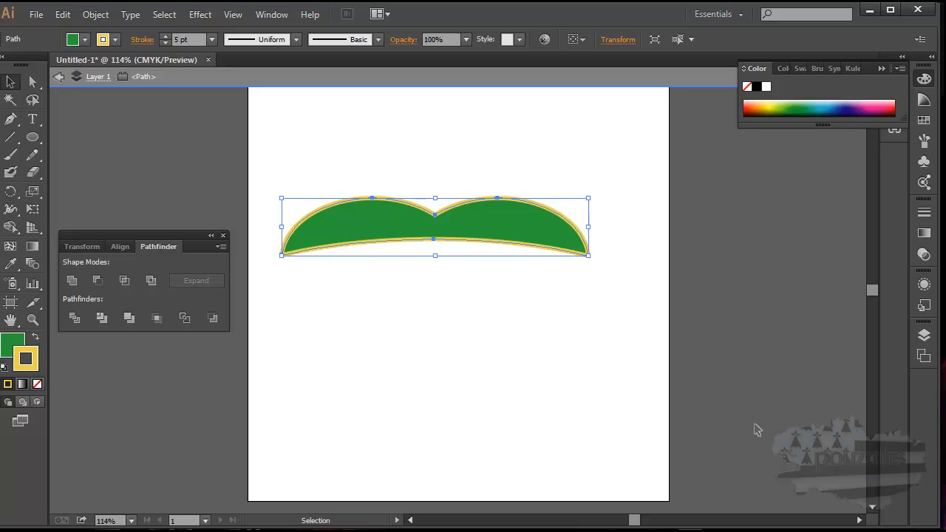
# Step: Leave isolation mode, and repeatedly isolate the green shape and return to the normal artboard
pyautogui.doubleClick(487, 349)
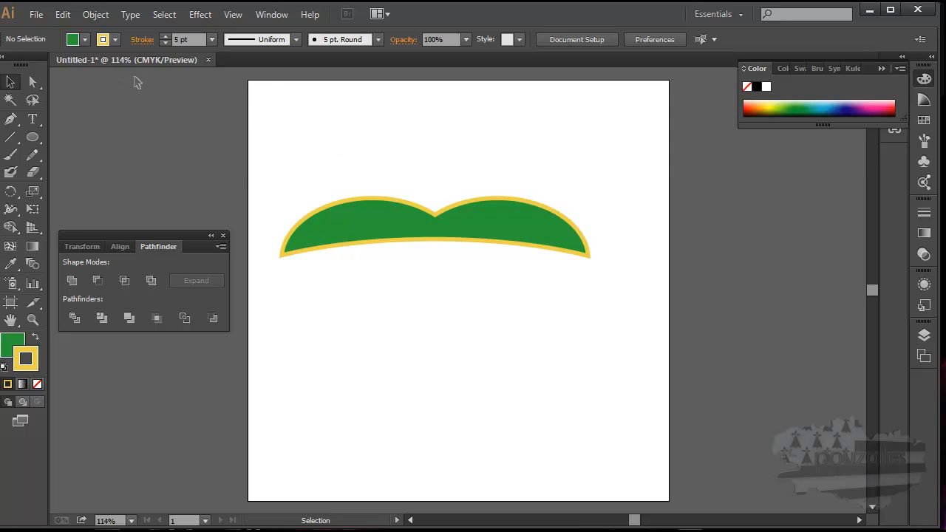
pyautogui.doubleClick(363, 226)
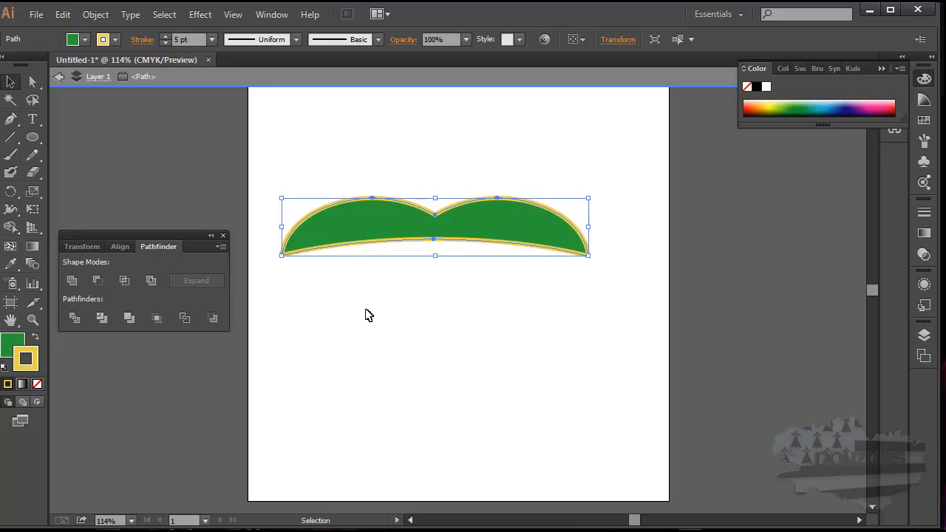
pyautogui.click(59, 77)
pyautogui.doubleClick(385, 326)
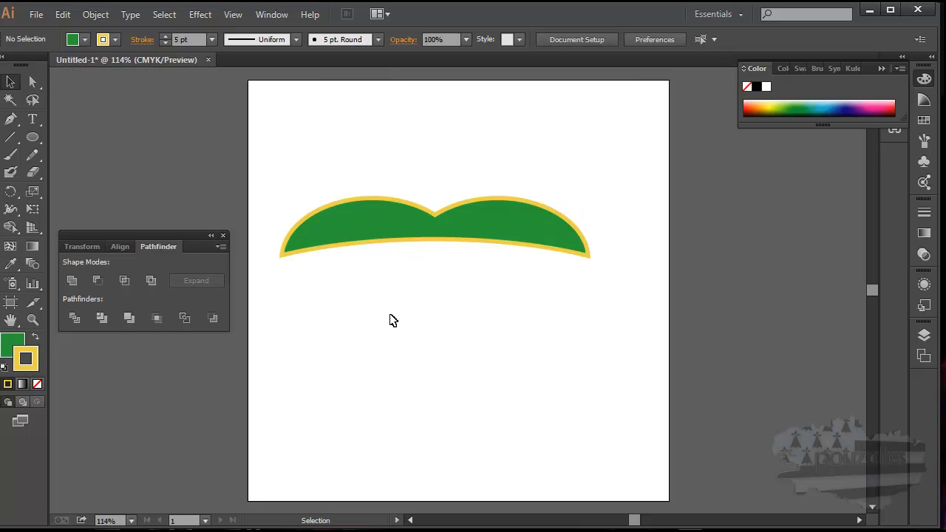
pyautogui.doubleClick(375, 235)
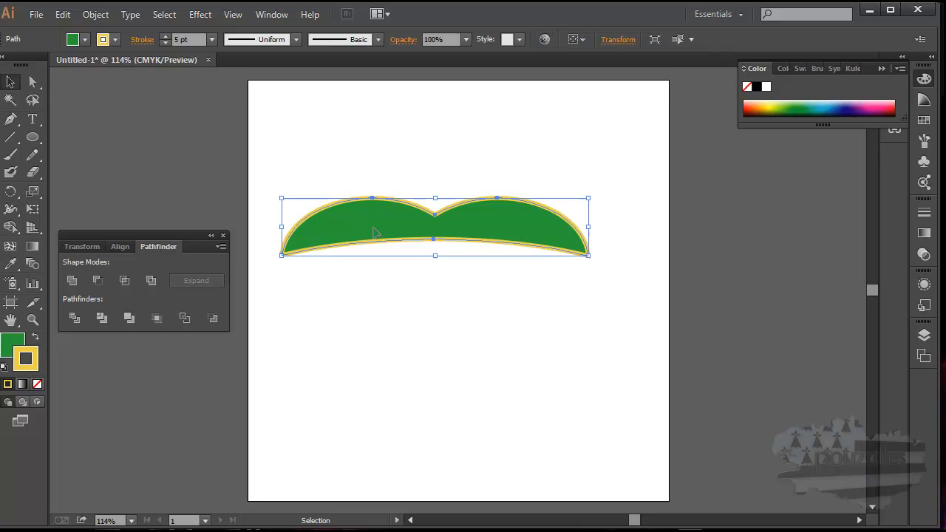
pyautogui.doubleClick(394, 310)
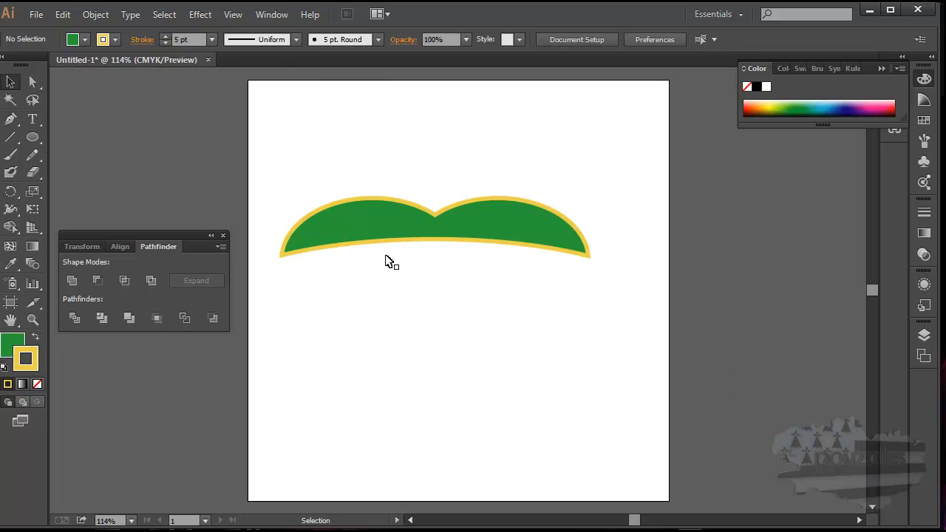
pyautogui.doubleClick(380, 226)
pyautogui.doubleClick(400, 304)
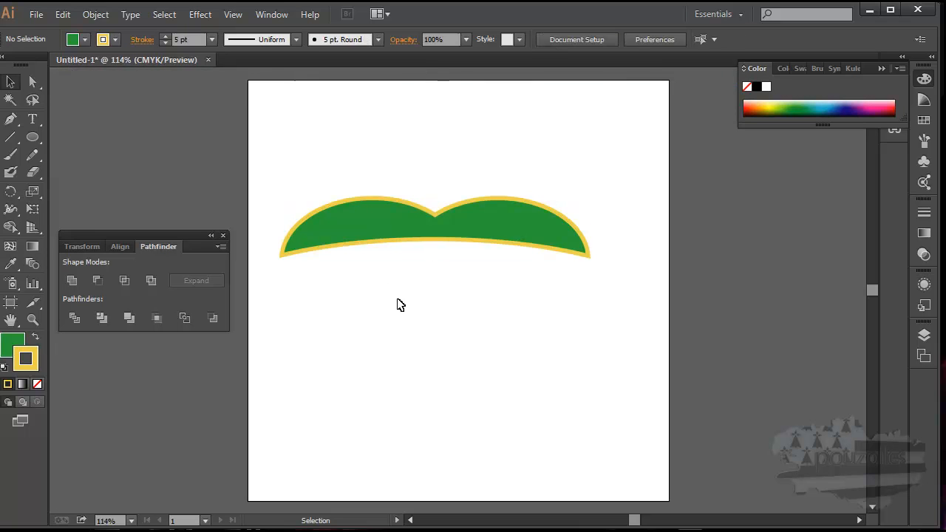